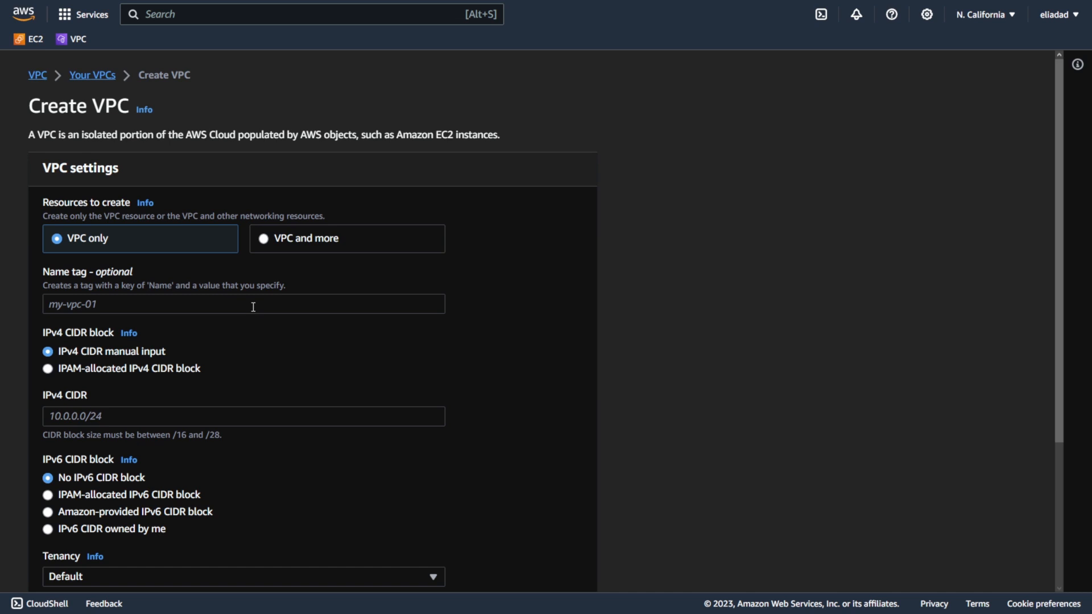
Name the new VPC test and set its IPv4 CIDR block to 10.0.0.0/16
left_click(253, 307)
type("test")
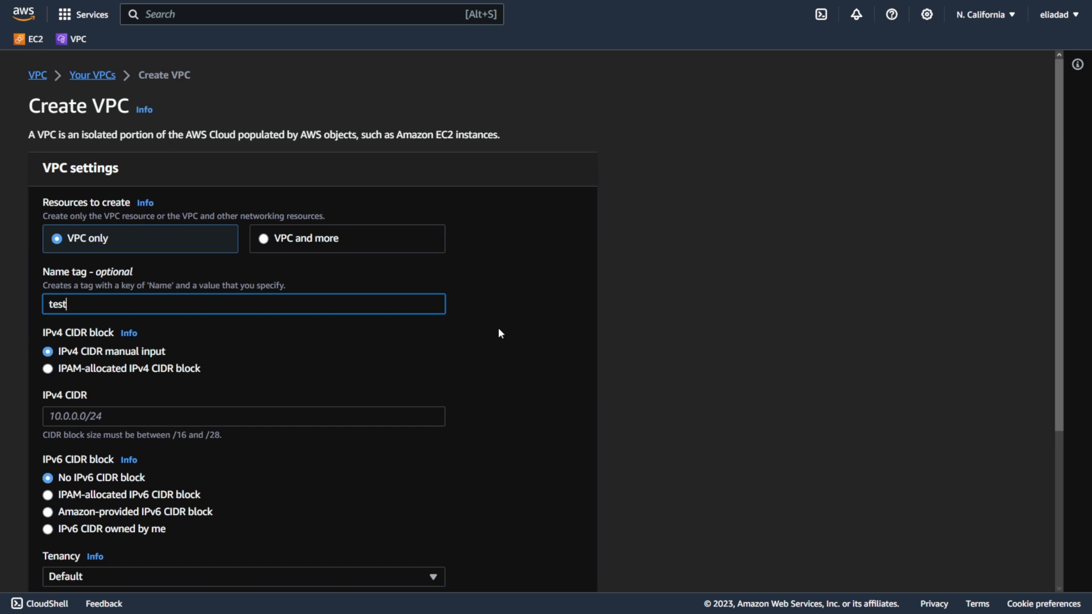
left_click(114, 417)
type("10.0.0")
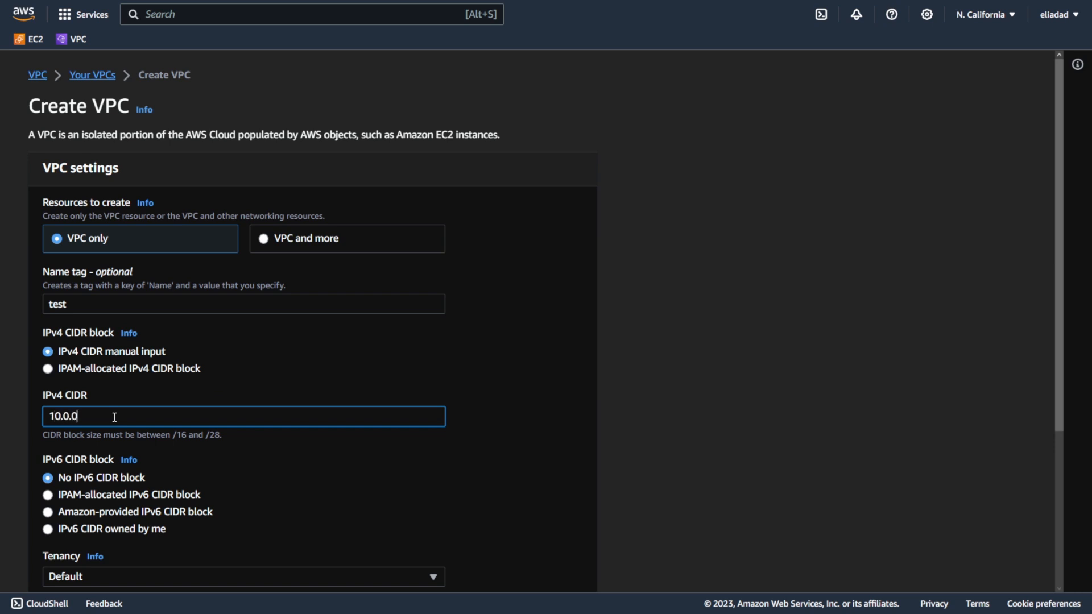
type(".0/16")
left_click_drag(55, 416, 69, 416)
left_click(72, 417)
left_click_drag(110, 422, 90, 419)
left_click(129, 416)
left_click_drag(71, 417, 79, 417)
left_click(96, 416)
Create the VPC with these settings and show its resource map
scroll(186, 434, "down", 1)
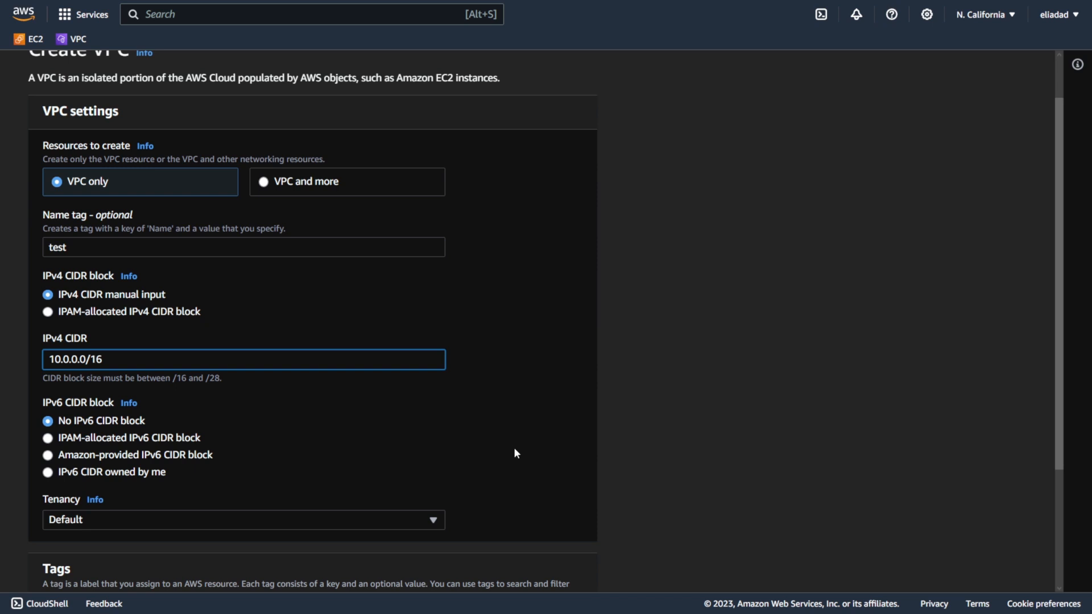
key("Left")
scroll(548, 462, "down", 3)
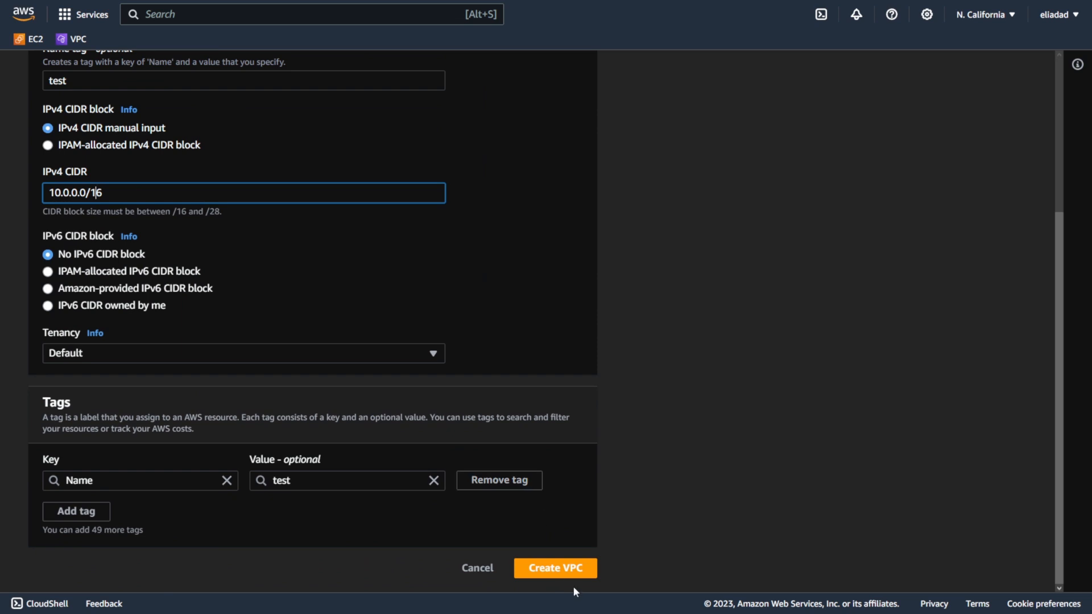
left_click(573, 571)
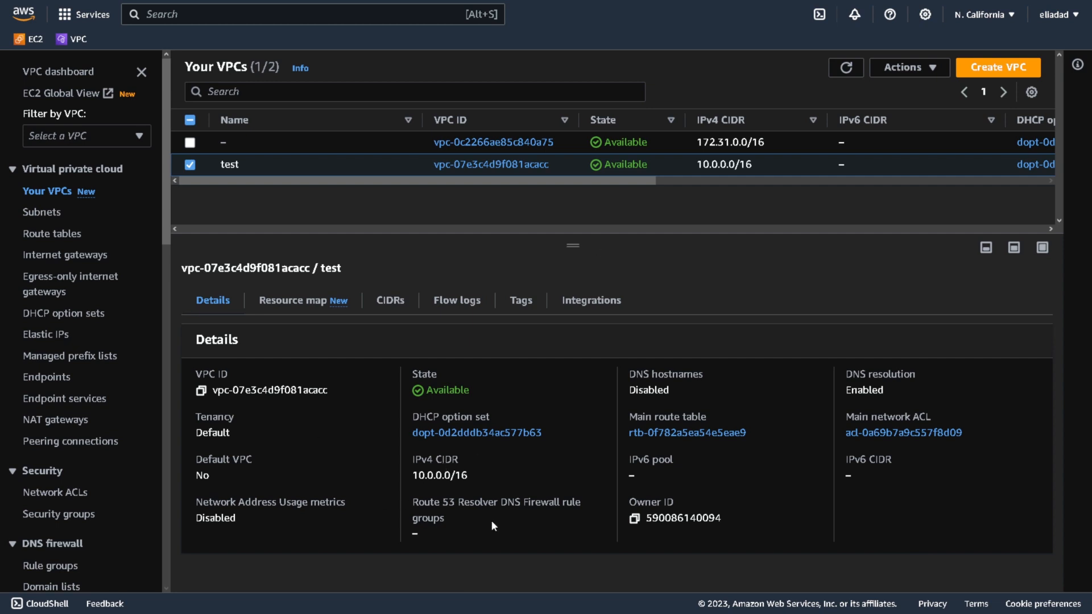
left_click(293, 301)
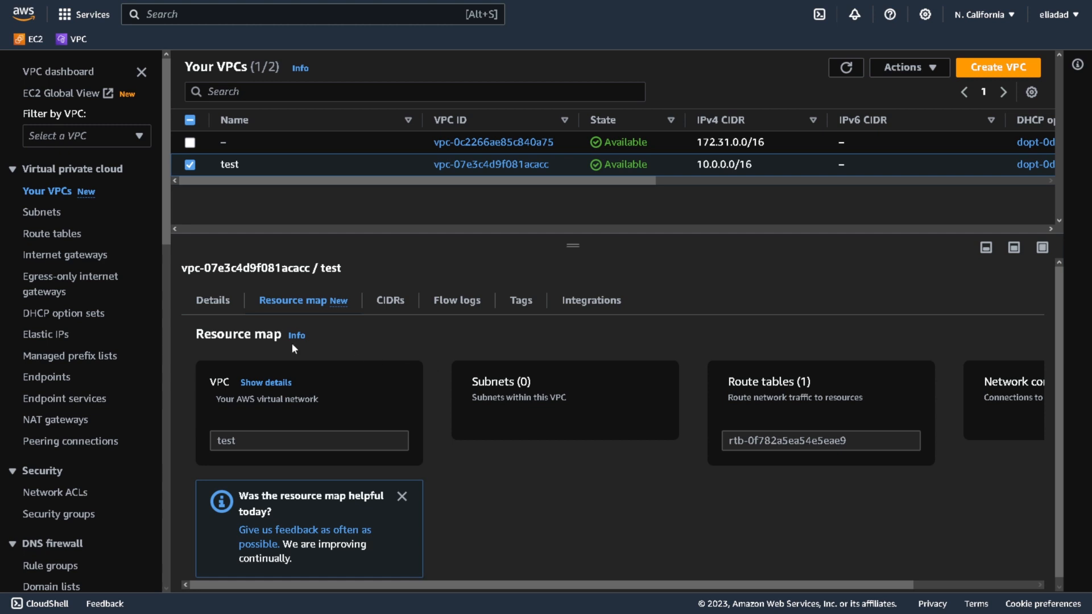
Start creating a subnet and choose the test VPC for it
left_click(43, 212)
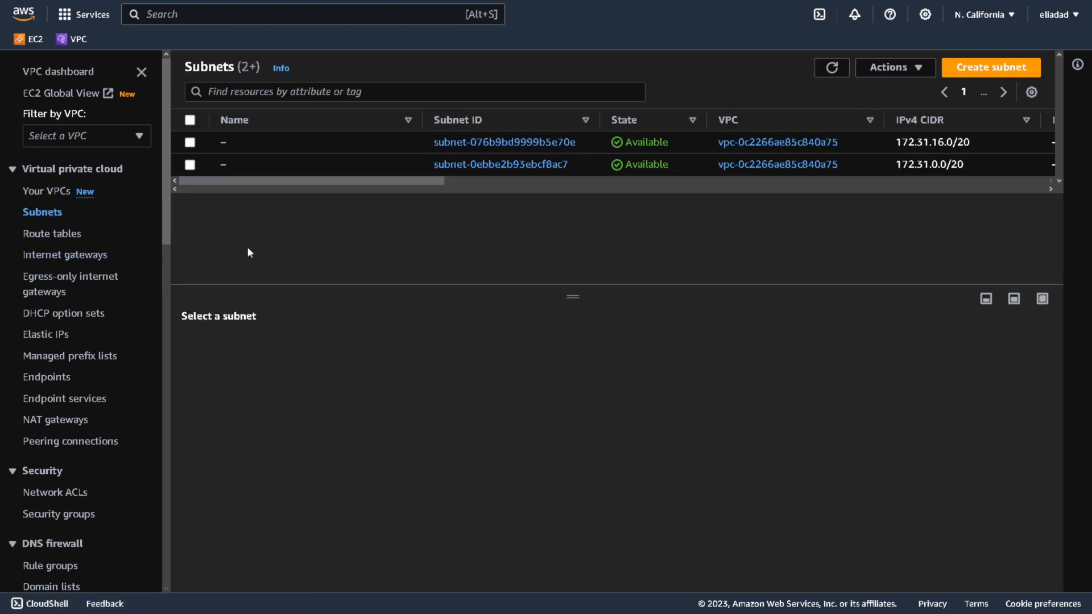
left_click(1001, 68)
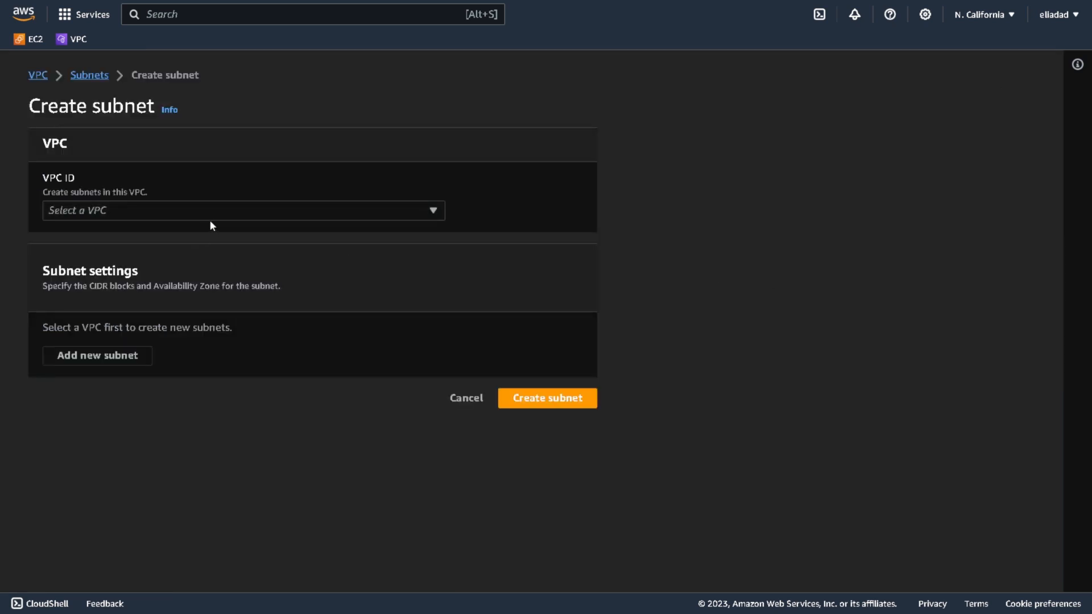
left_click(224, 213)
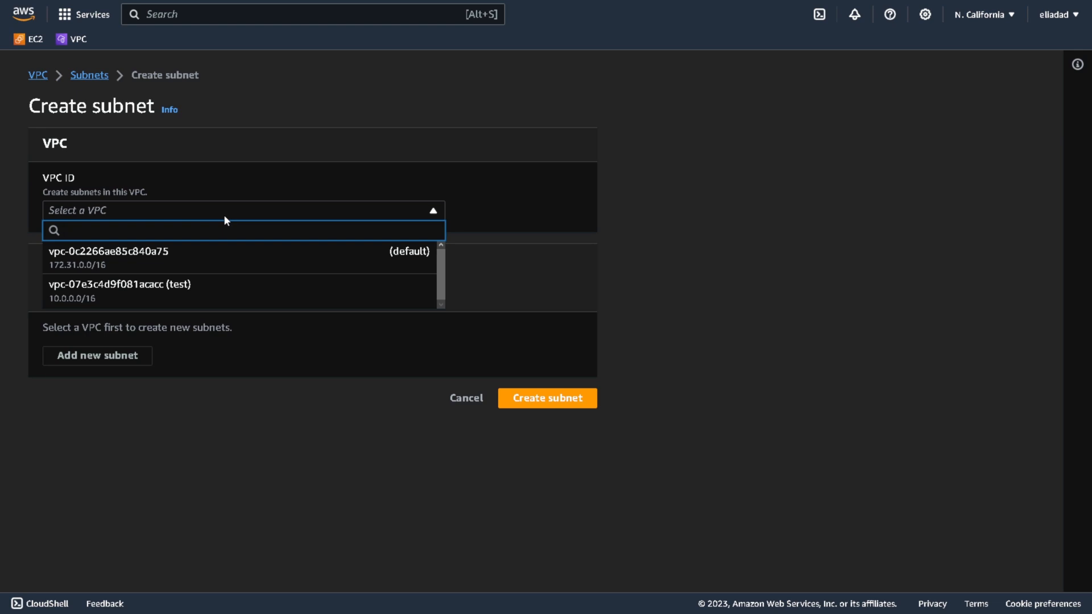
left_click(199, 290)
Name the first subnet test-pub and set its IPv4 subnet CIDR block to 10.0.1.0/24
scroll(202, 301, "down", 2)
left_click(170, 353)
type("test-pub")
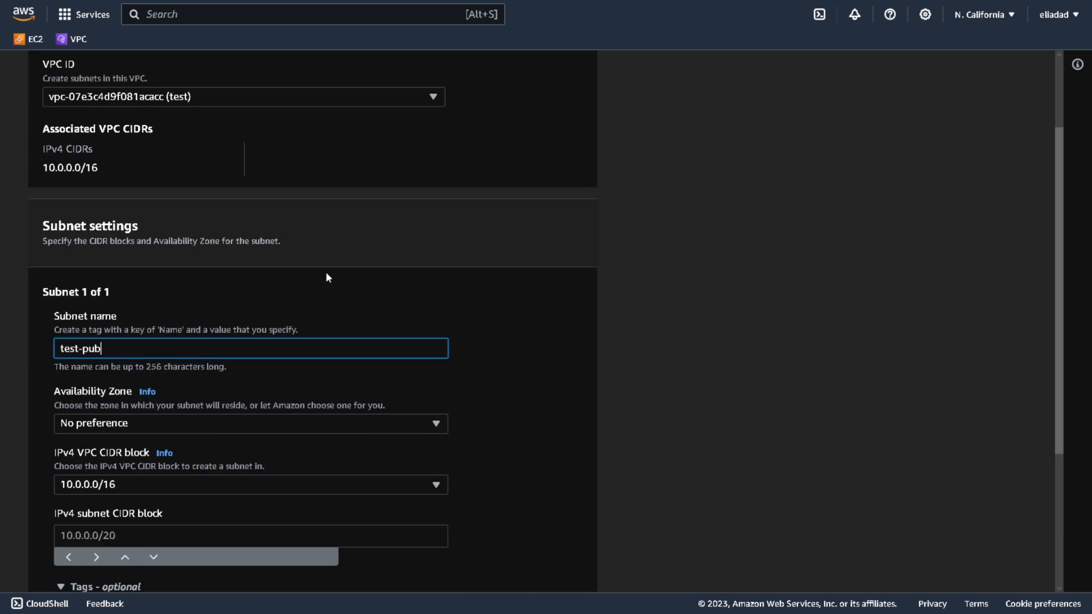
scroll(315, 277, "down", 2)
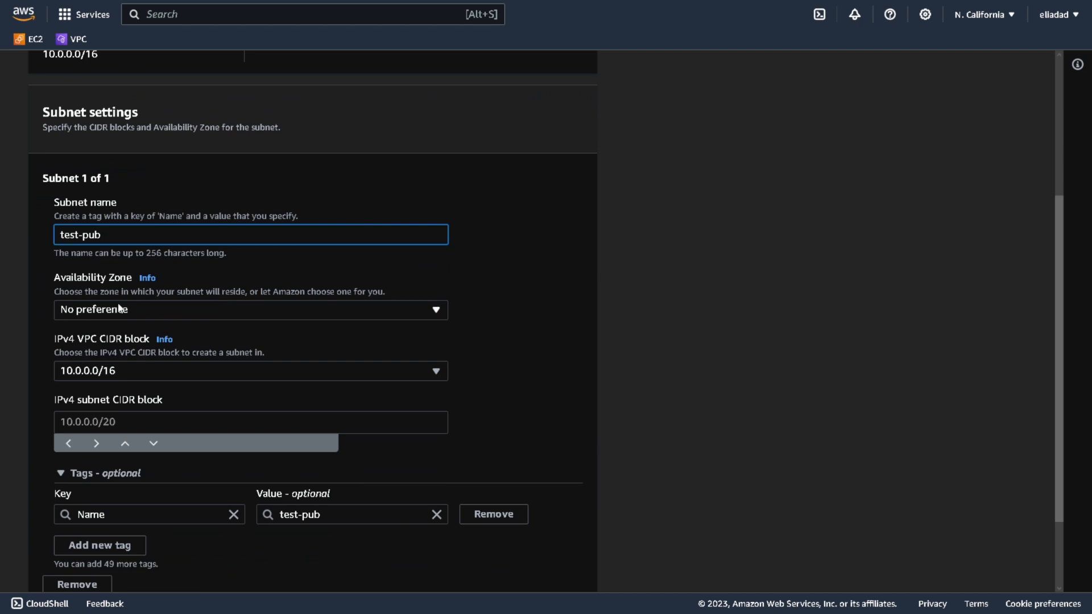
left_click(142, 427)
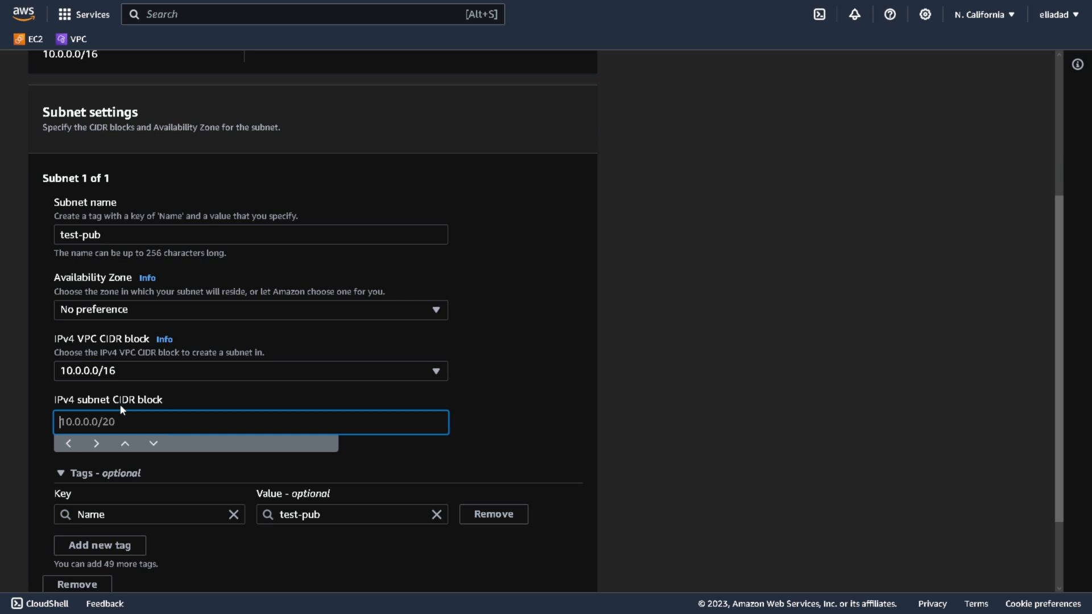
type("10.0.1.0/24")
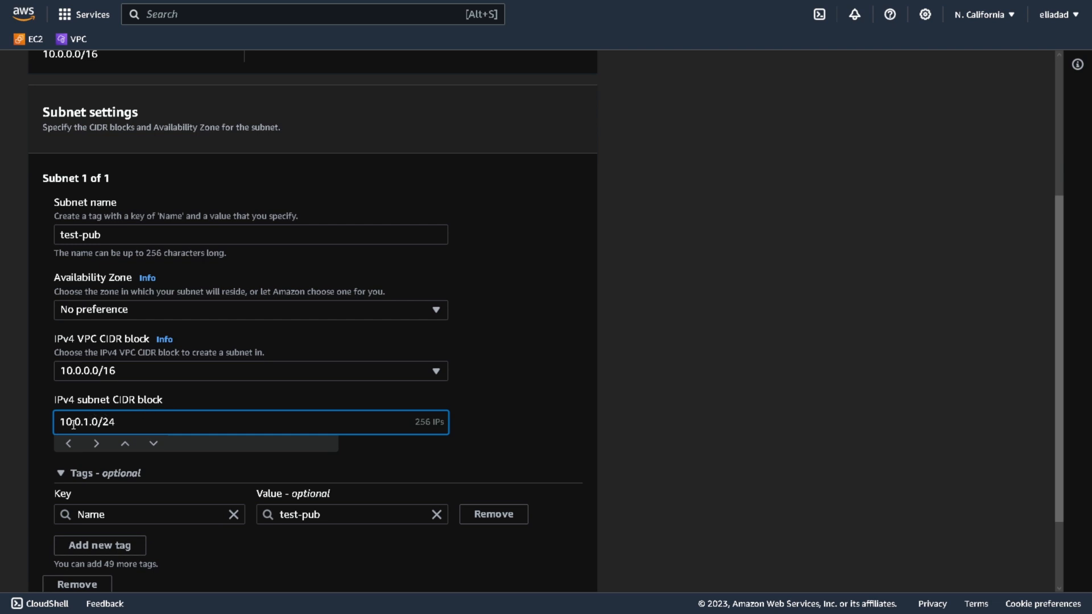
left_click_drag(59, 424, 99, 424)
left_click_drag(415, 421, 437, 423)
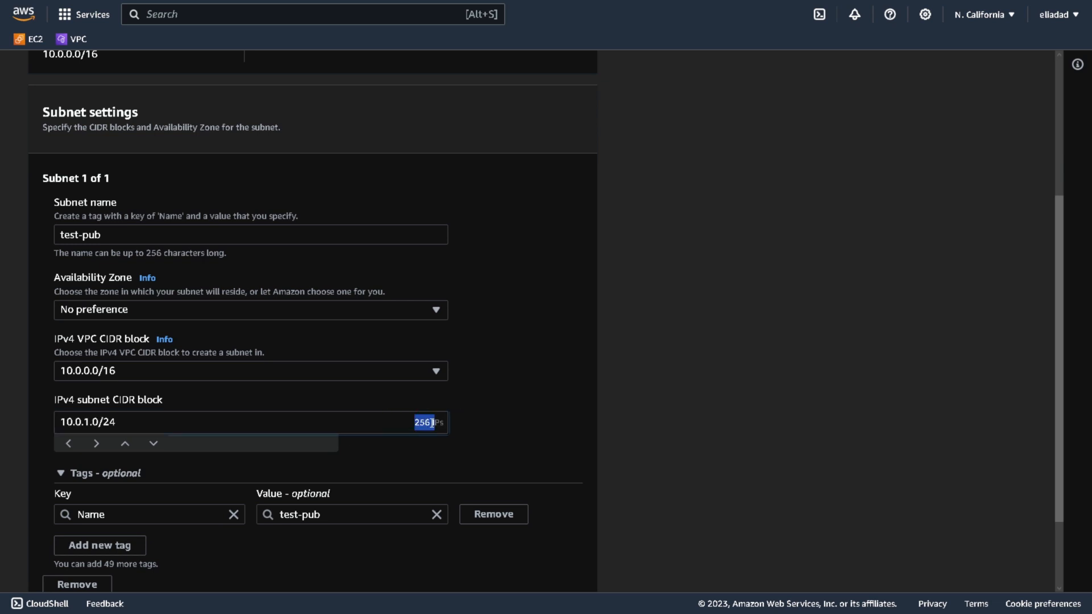
left_click(440, 426)
Add a second subnet to the same form and name it test-priv
scroll(303, 464, "down", 1)
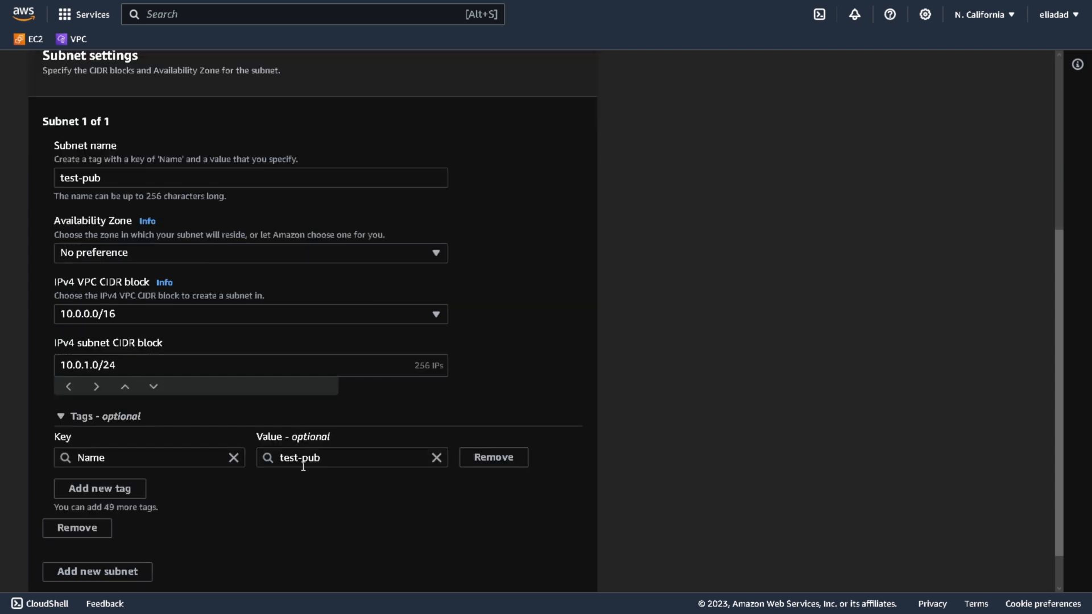
scroll(329, 426, "down", 1)
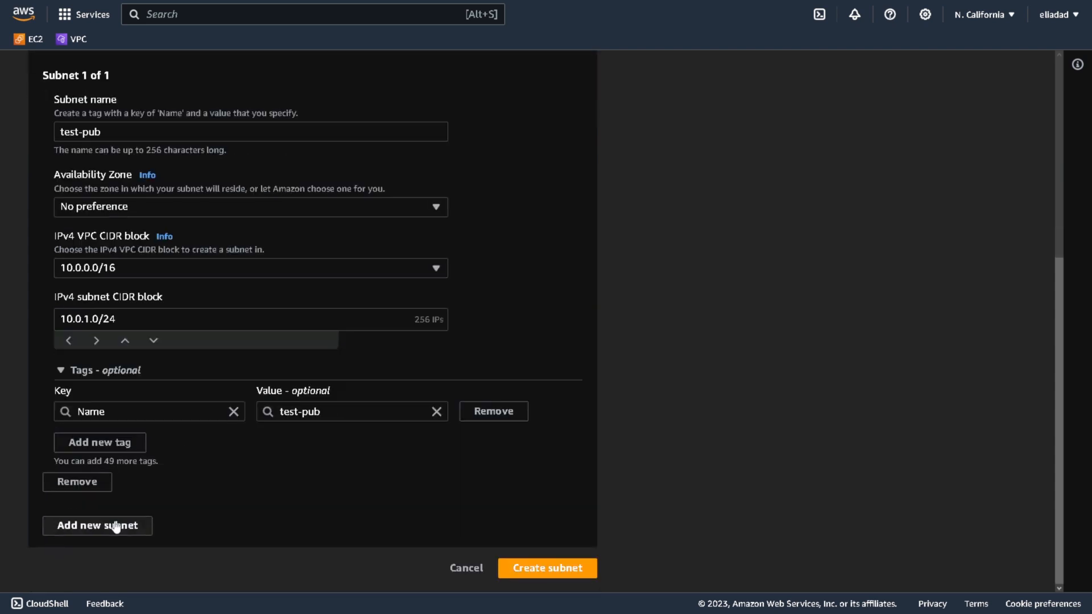
left_click(109, 531)
scroll(170, 466, "down", 2)
left_click(147, 472)
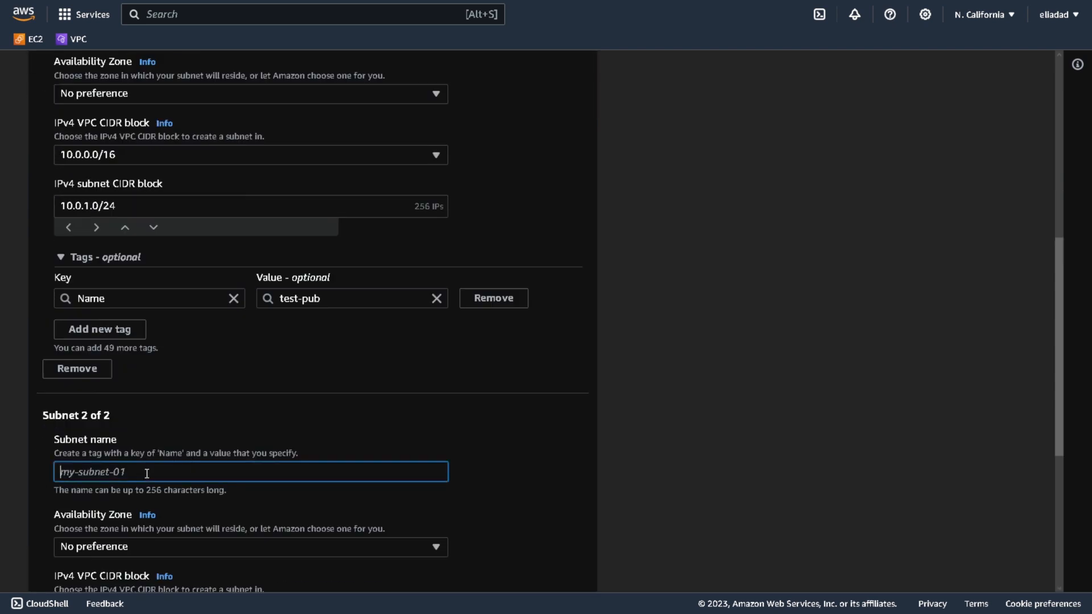
type("test-priv")
scroll(273, 421, "down", 4)
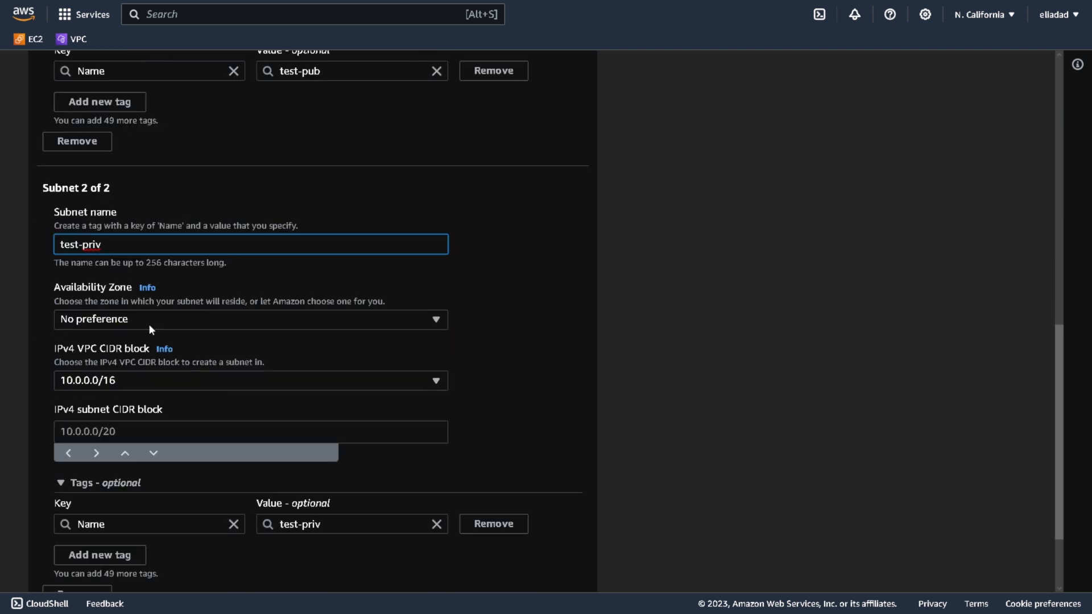
Set the test-priv subnet's IPv4 CIDR block to 10.0.2.0/24 and create both subnets
left_click(171, 437)
type("10.0.2.0/")
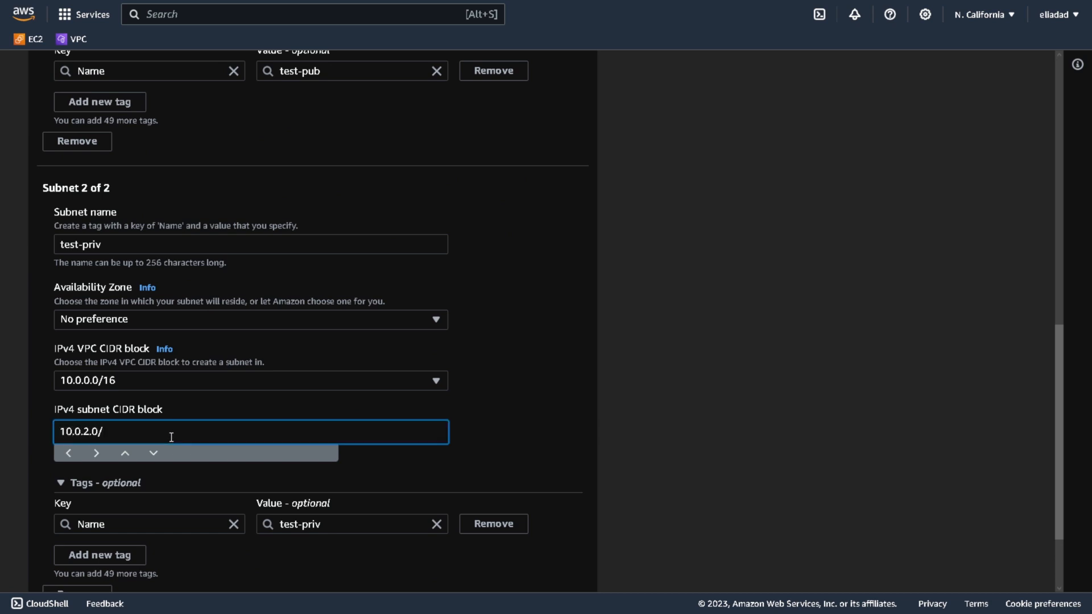
type("24")
left_click(557, 413)
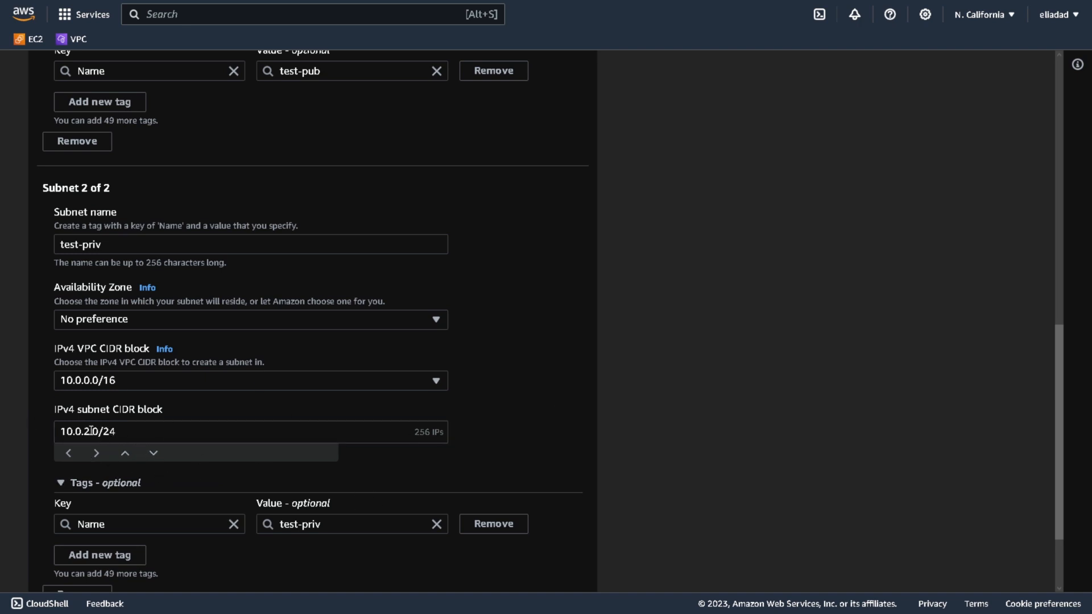
scroll(142, 415, "down", 3)
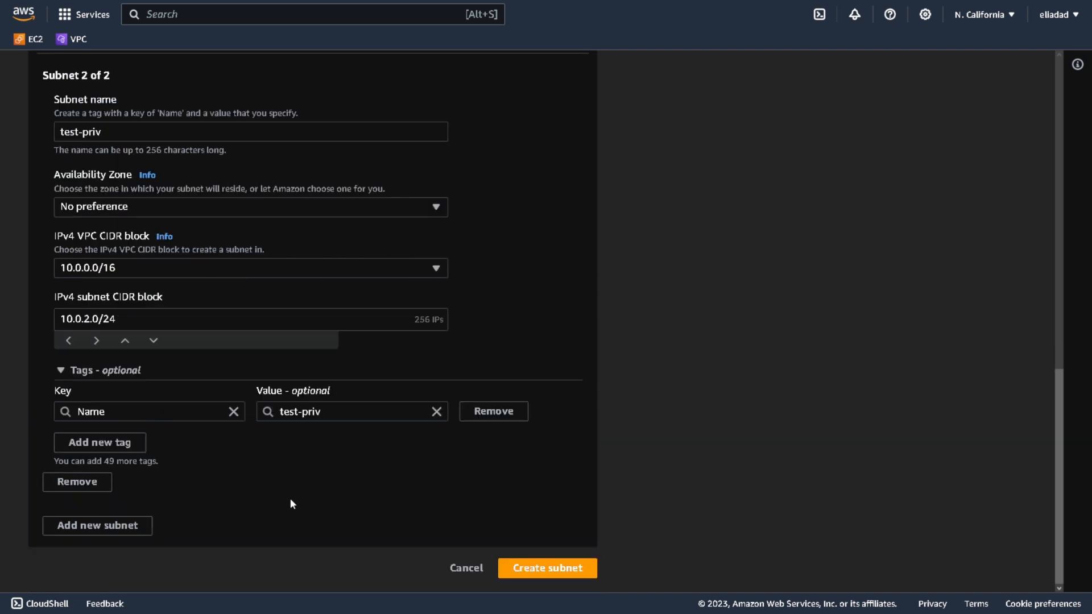
left_click(549, 573)
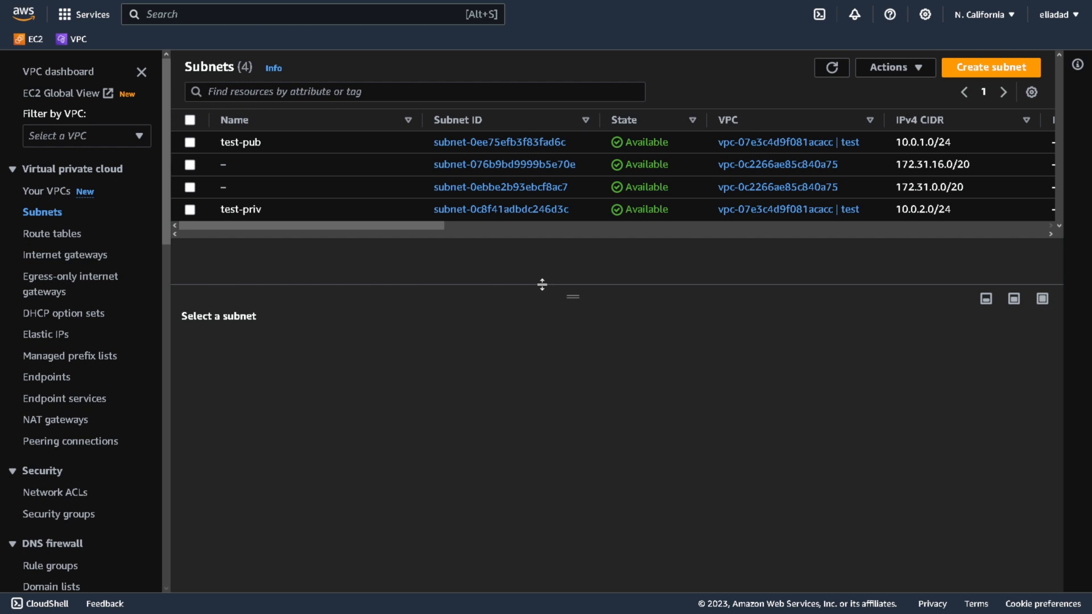
Create an internet gateway named test-ig
left_click(72, 255)
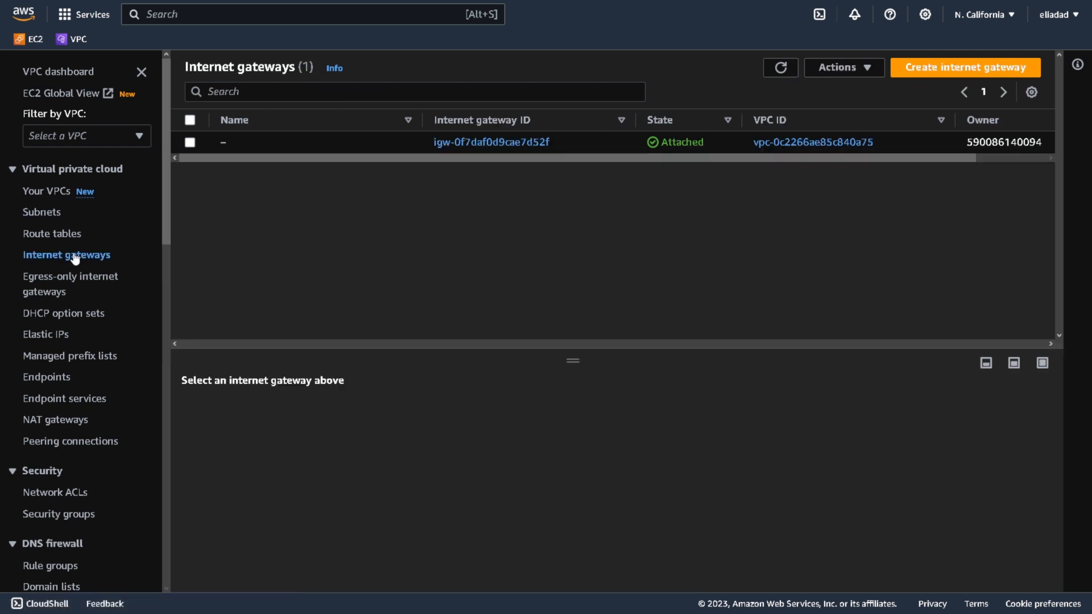
left_click(959, 66)
left_click(310, 248)
type("test")
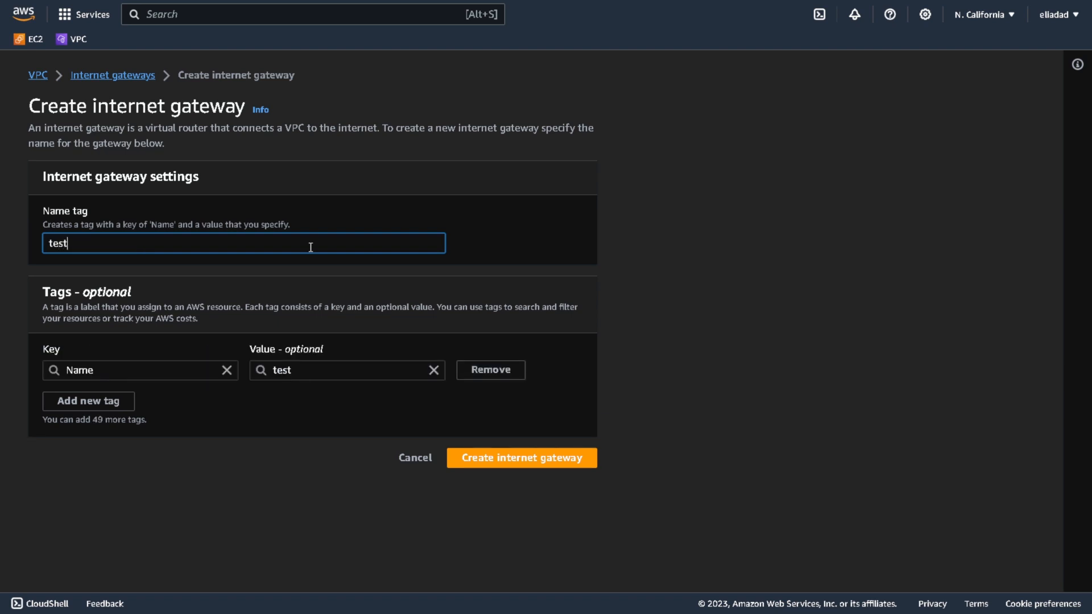
type("-ig")
left_click(535, 463)
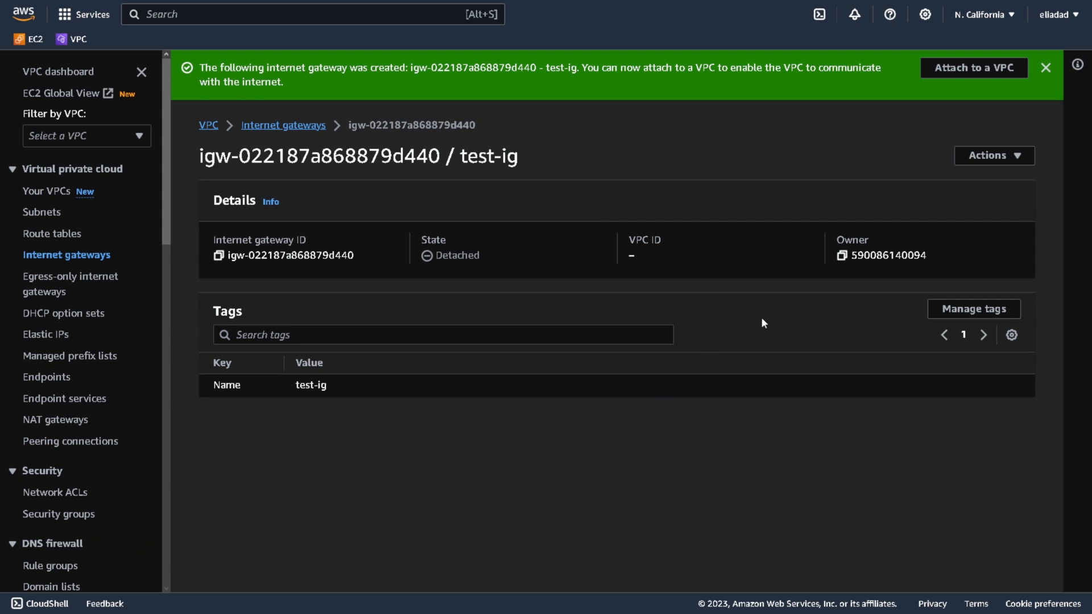
Attach the test-ig internet gateway to the test VPC
left_click(979, 67)
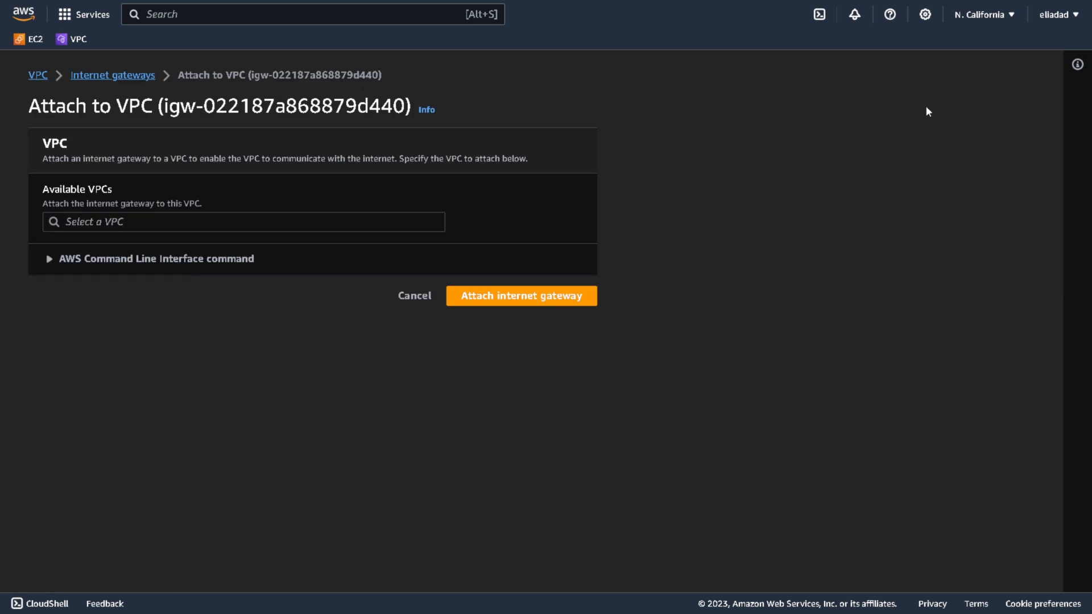
left_click(178, 227)
left_click(192, 243)
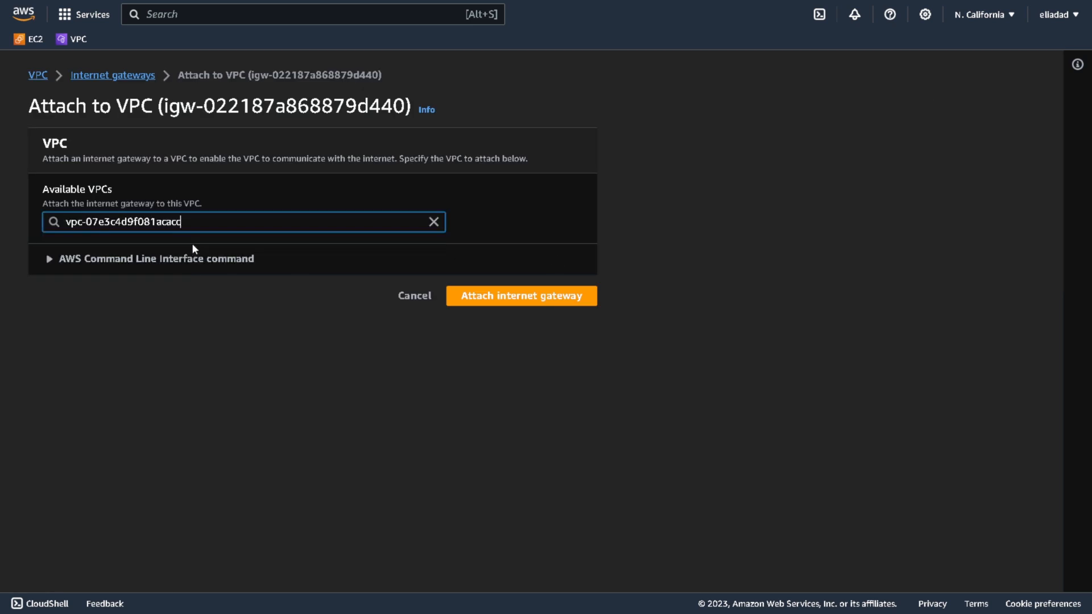
left_click(514, 297)
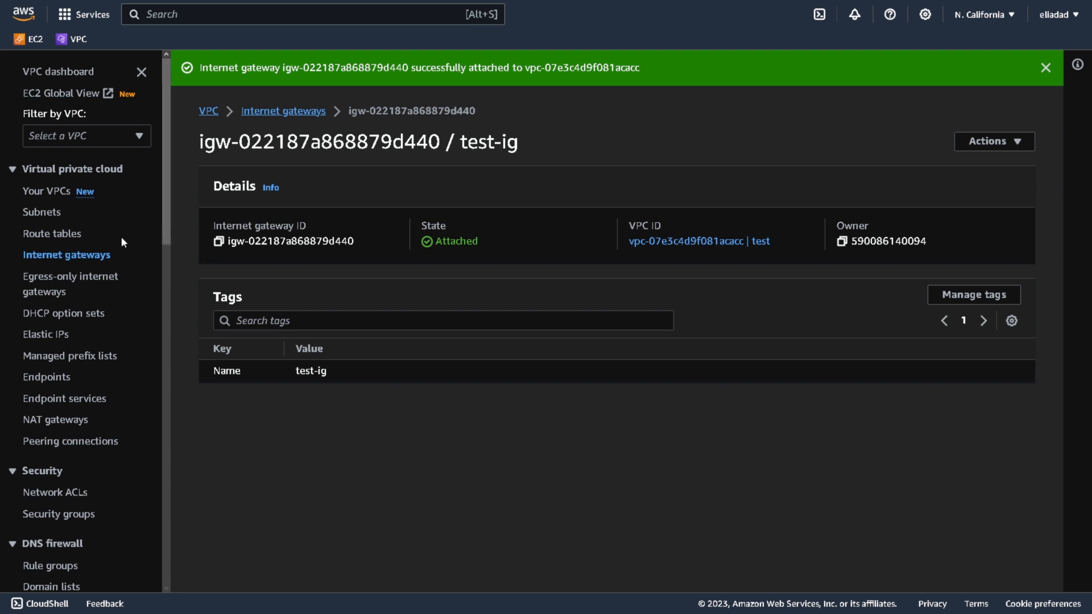
Select the test VPC's main route table and review its subnet associations
left_click(55, 238)
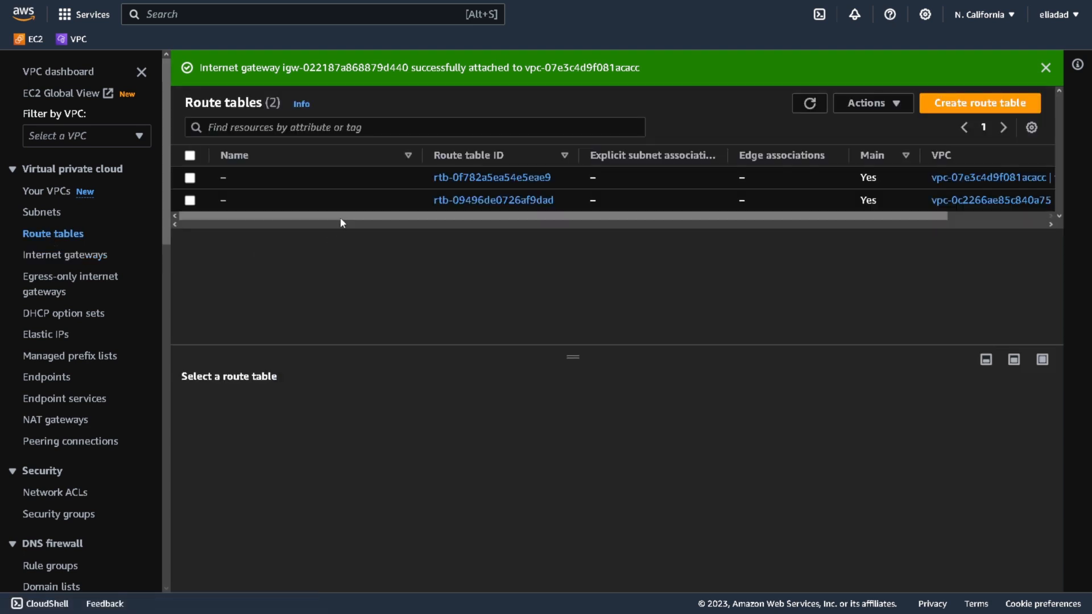
left_click_drag(742, 217, 781, 220)
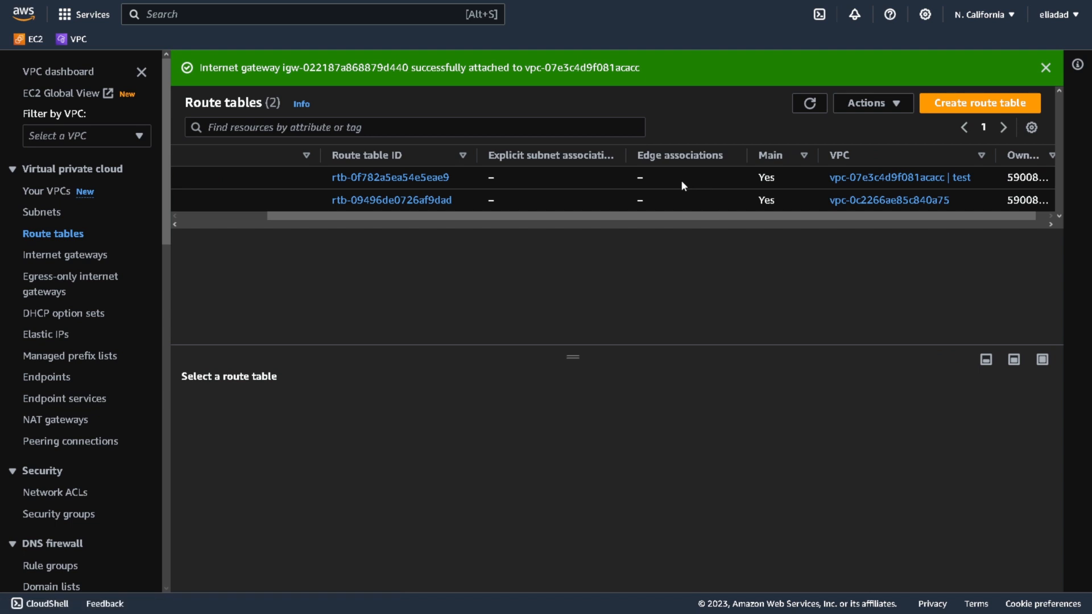
left_click(681, 180)
scroll(398, 384, "down", 1)
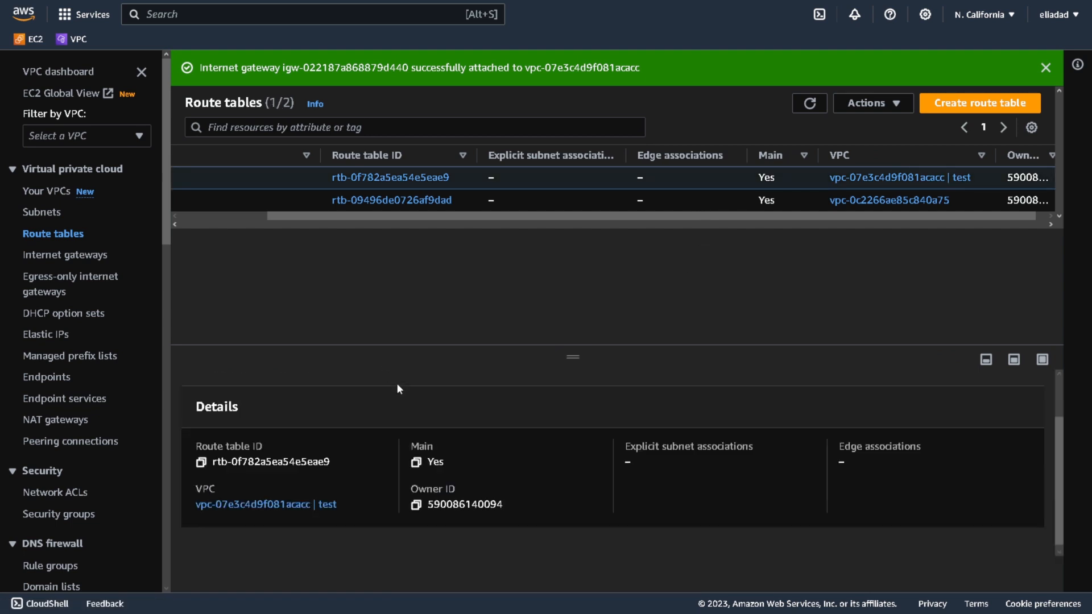
scroll(387, 398, "up", 1)
left_click(379, 405)
scroll(636, 479, "down", 2)
scroll(636, 479, "down", 2)
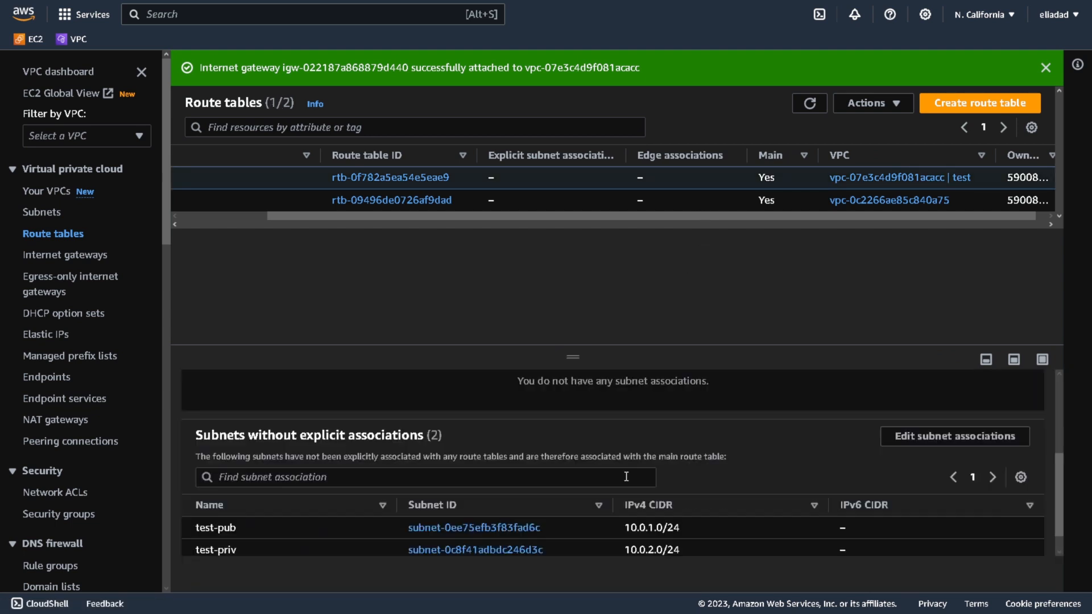
scroll(629, 479, "up", 4)
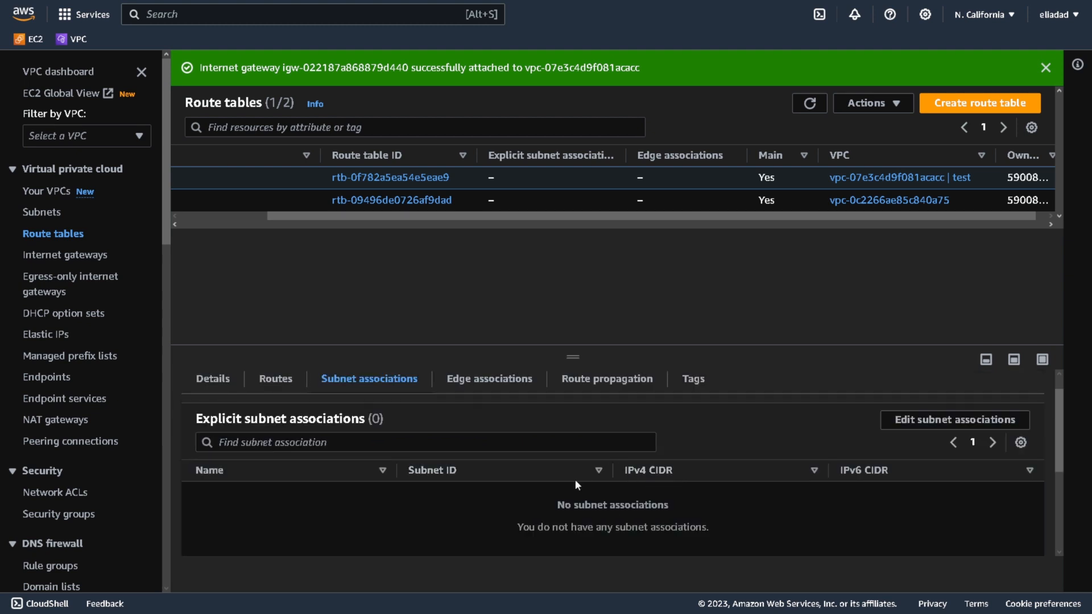
Add a 0.0.0.0/0 route targeting the test-ig internet gateway to the test VPC's main route table and save the changes
left_click(276, 380)
left_click(1020, 447)
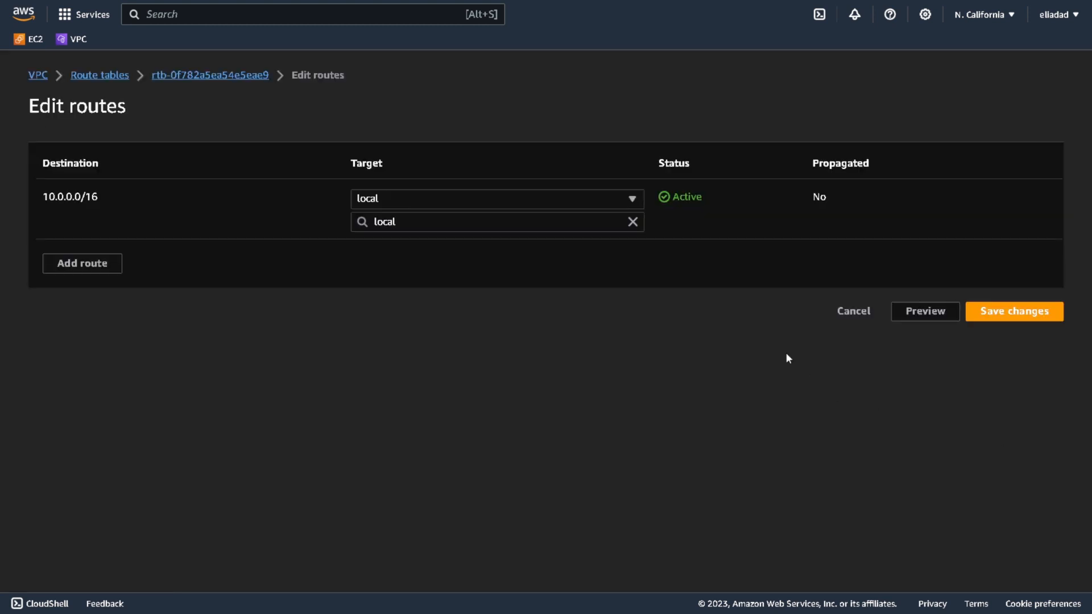
left_click(106, 266)
left_click(149, 260)
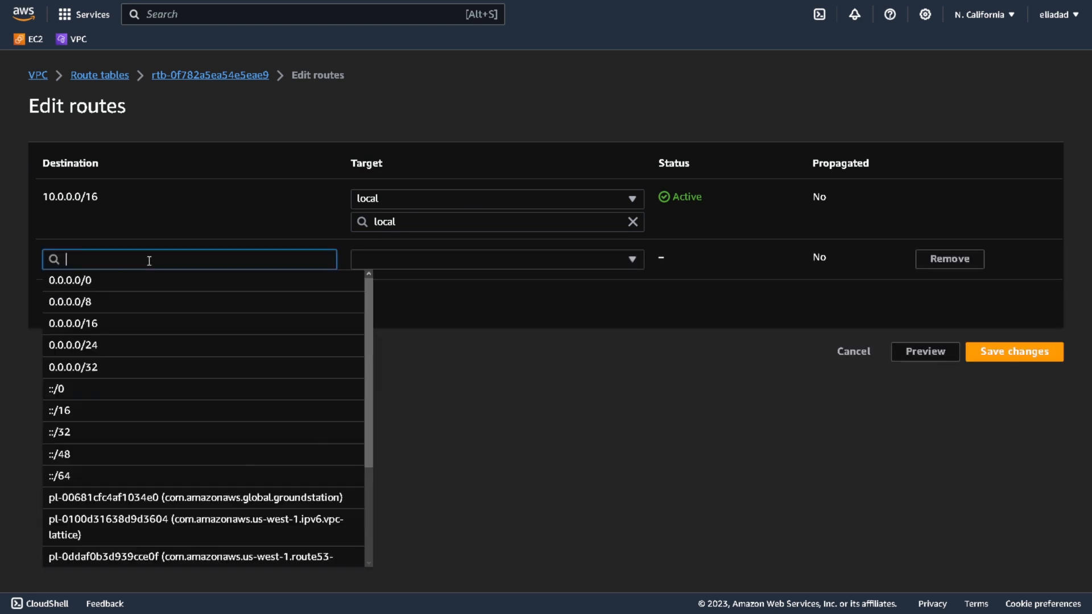
left_click(140, 285)
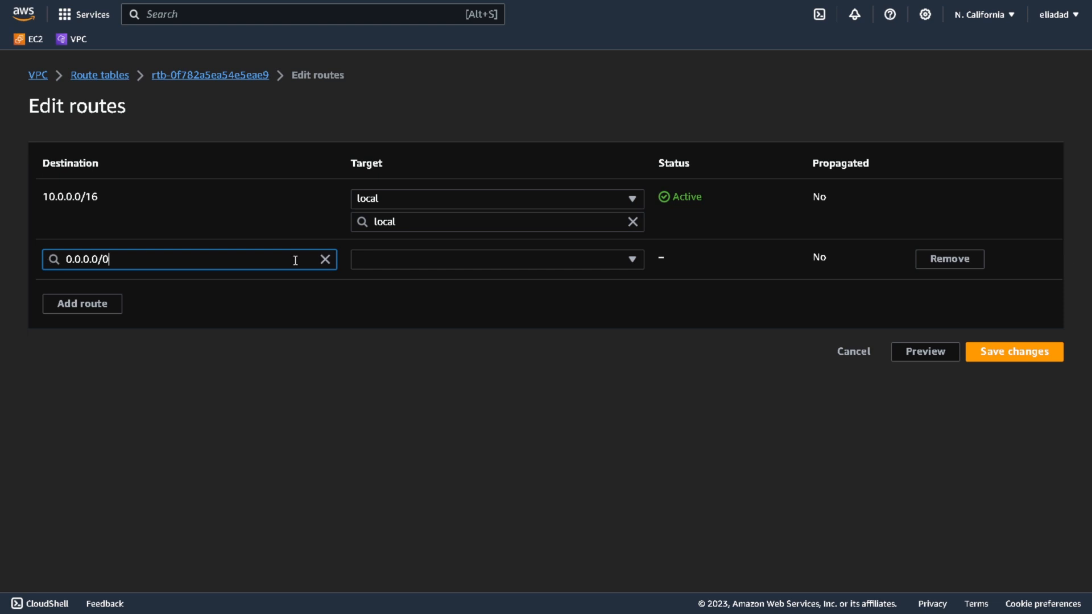
left_click(424, 259)
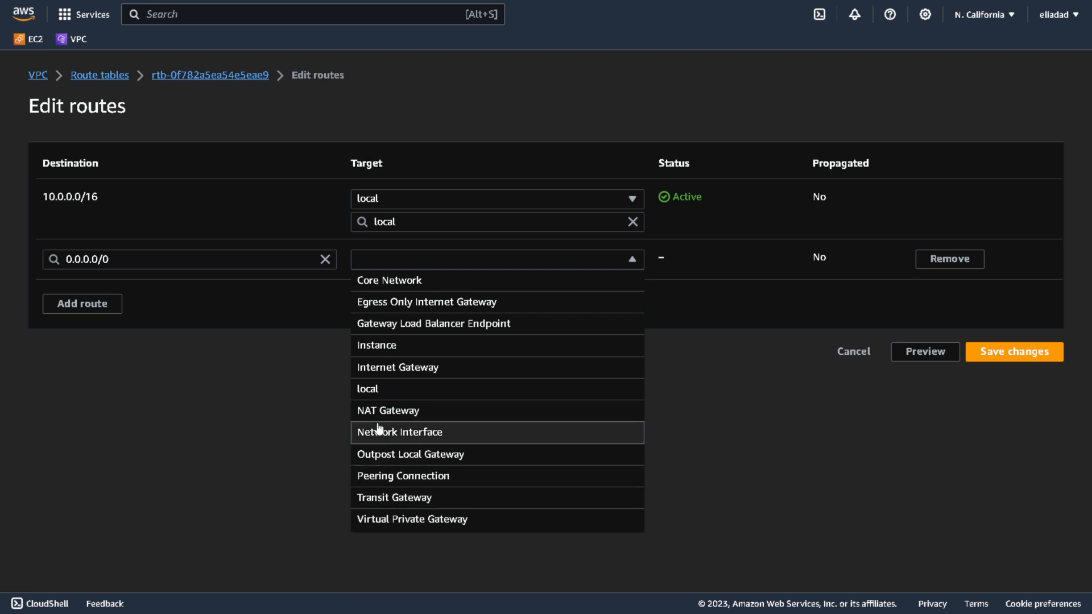
left_click(387, 367)
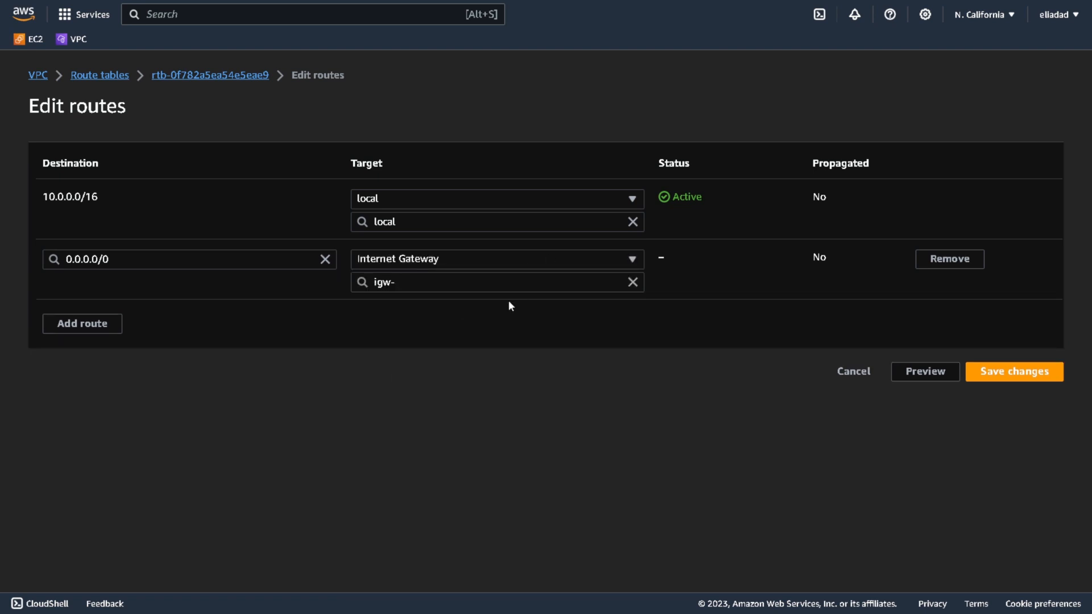
left_click(534, 283)
left_click(500, 333)
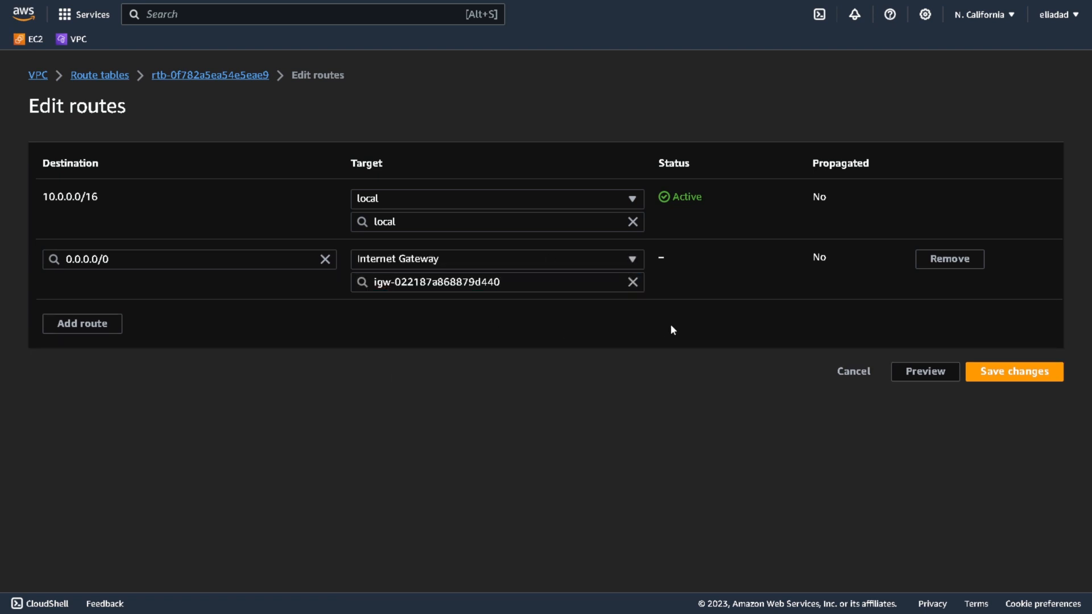
left_click(1039, 370)
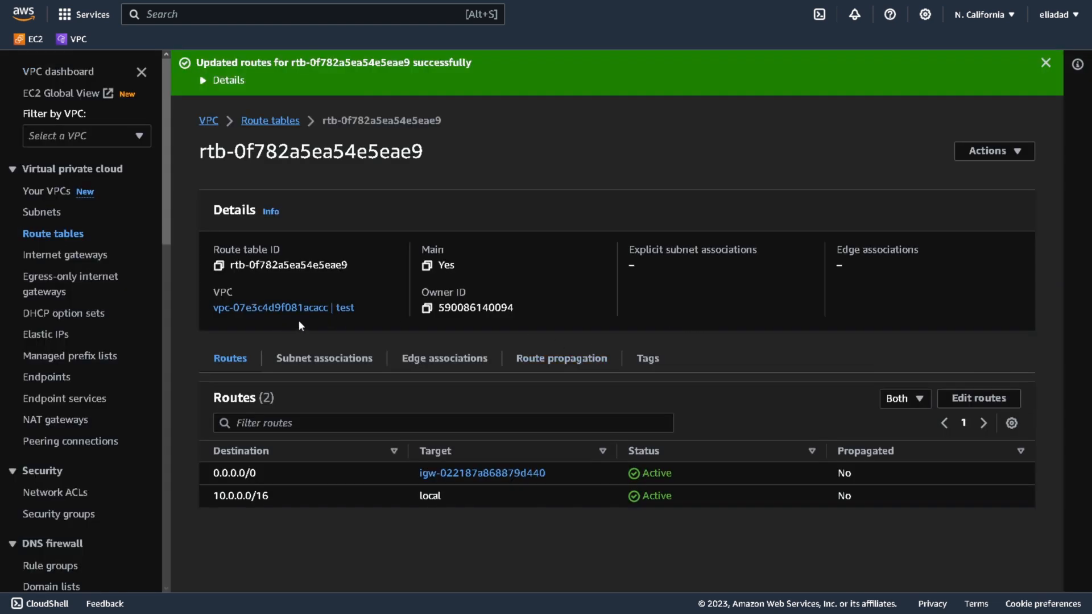
Explicitly associate the test-pub subnet with the test VPC's main route table and save the association
left_click(310, 364)
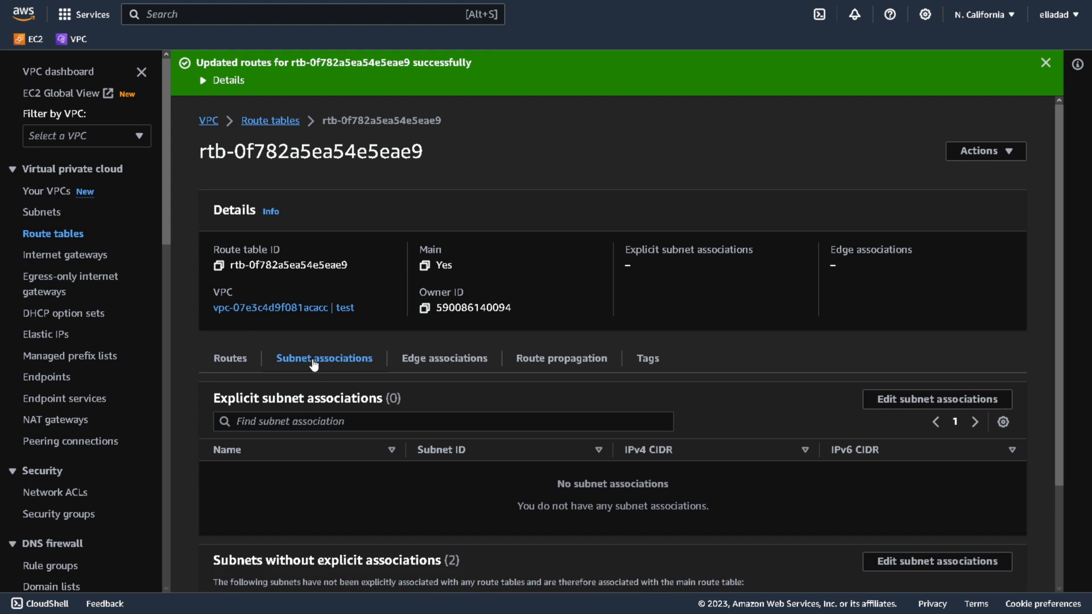
left_click(936, 399)
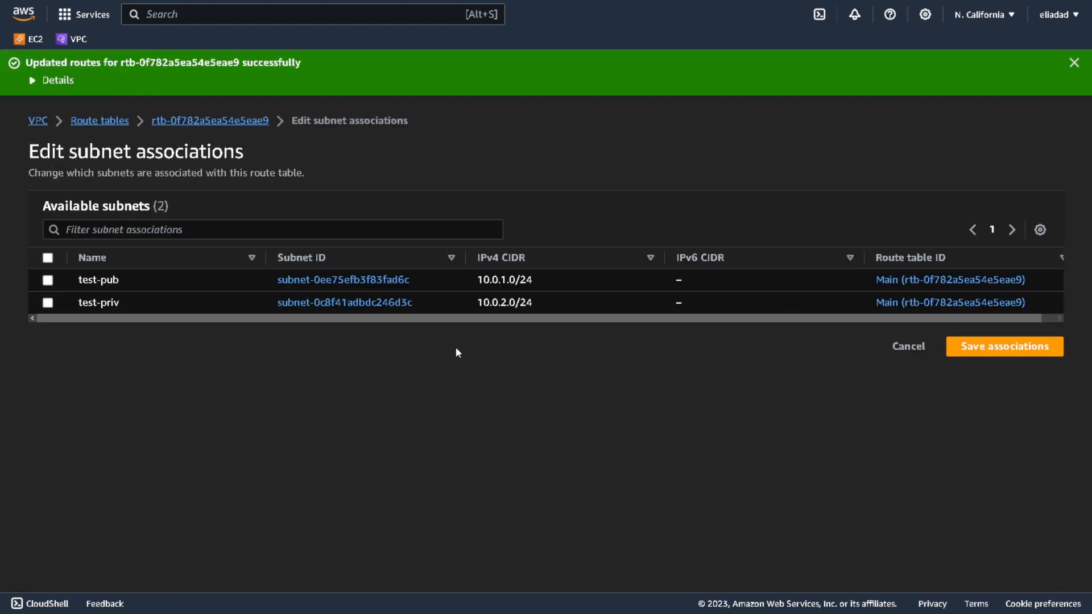
left_click(48, 280)
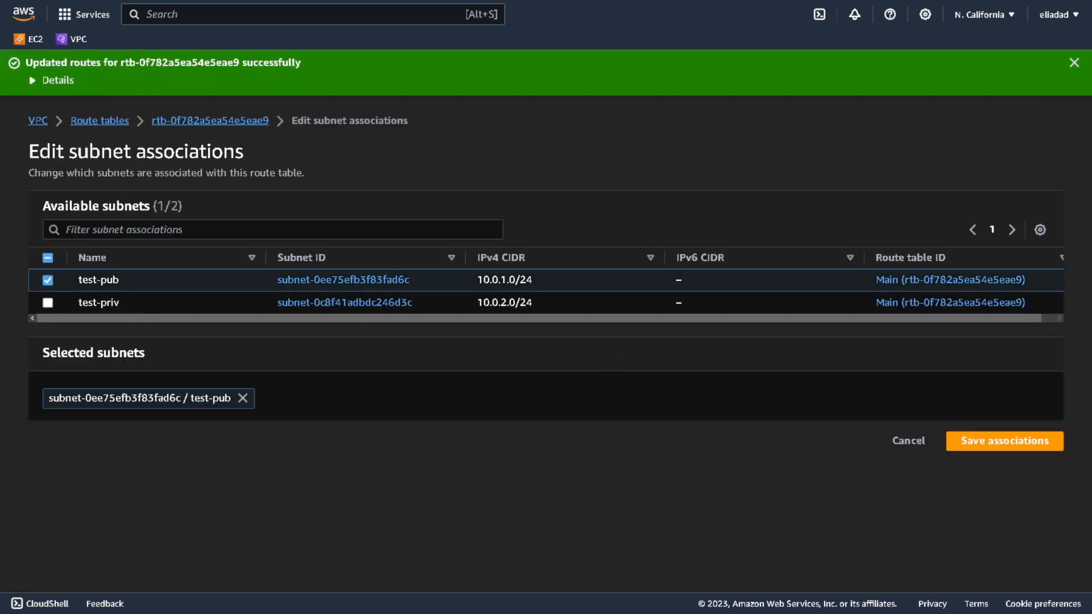
left_click(1002, 441)
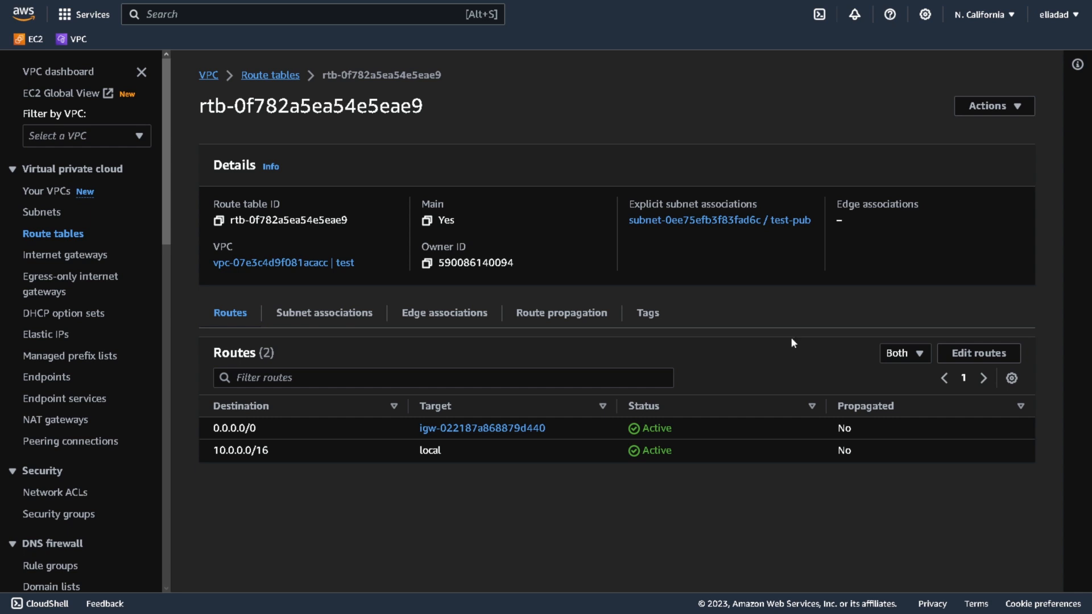
Review the subnet associations of the test VPC's default network ACL
left_click(67, 495)
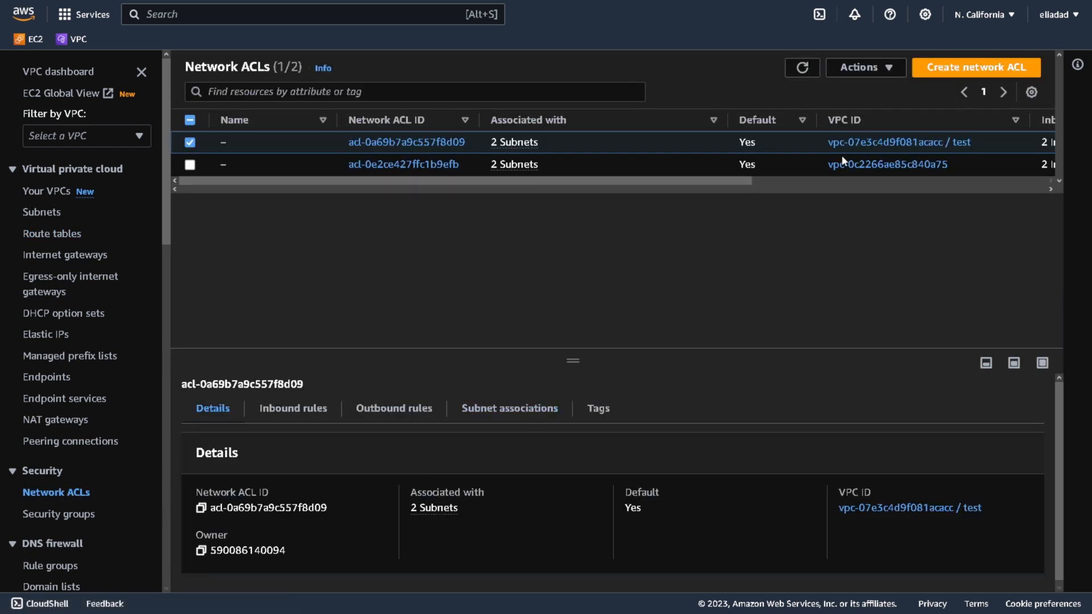
left_click(527, 415)
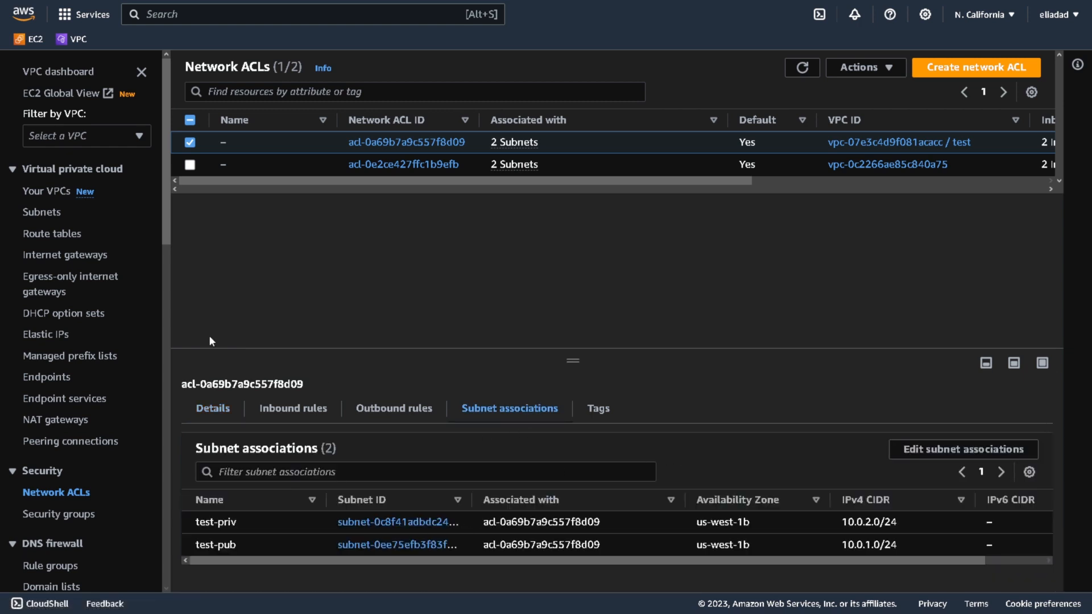
Start a new NAT gateway named test-nat and place it in the test-pub subnet
left_click(55, 420)
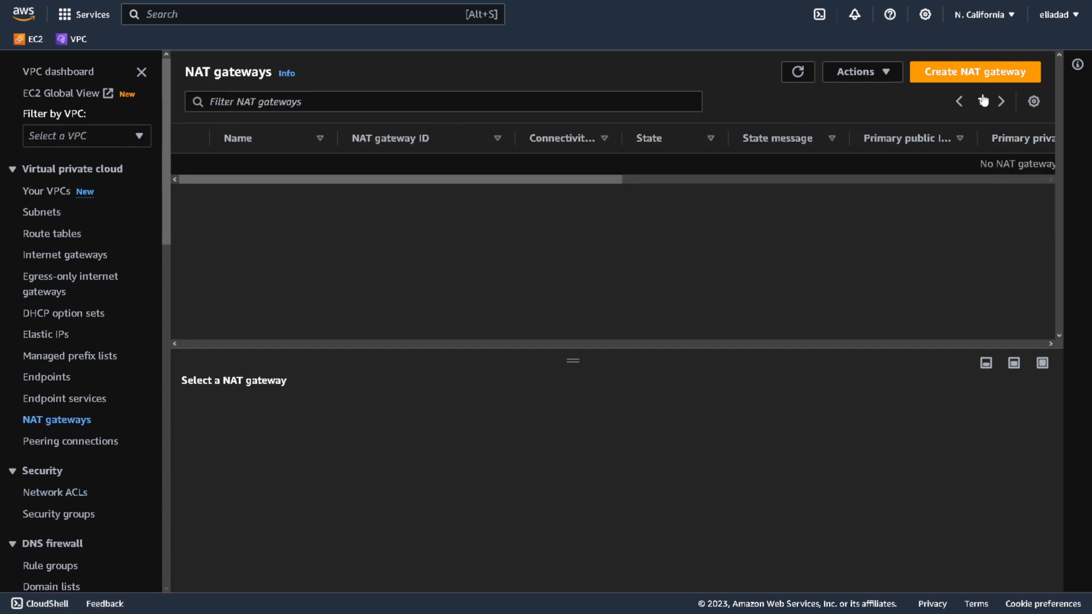
left_click(984, 77)
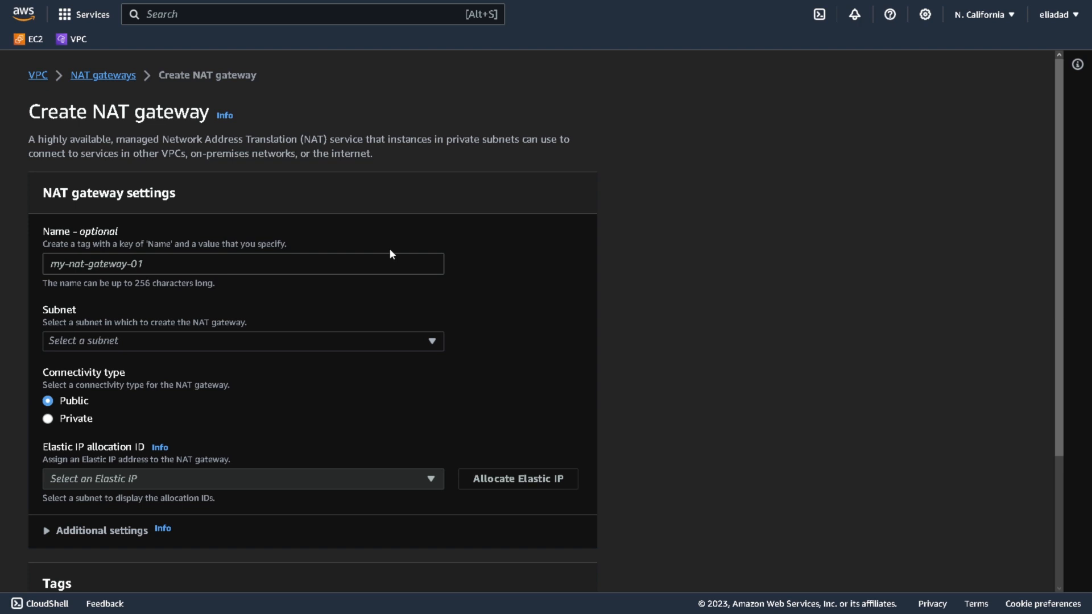
left_click(237, 263)
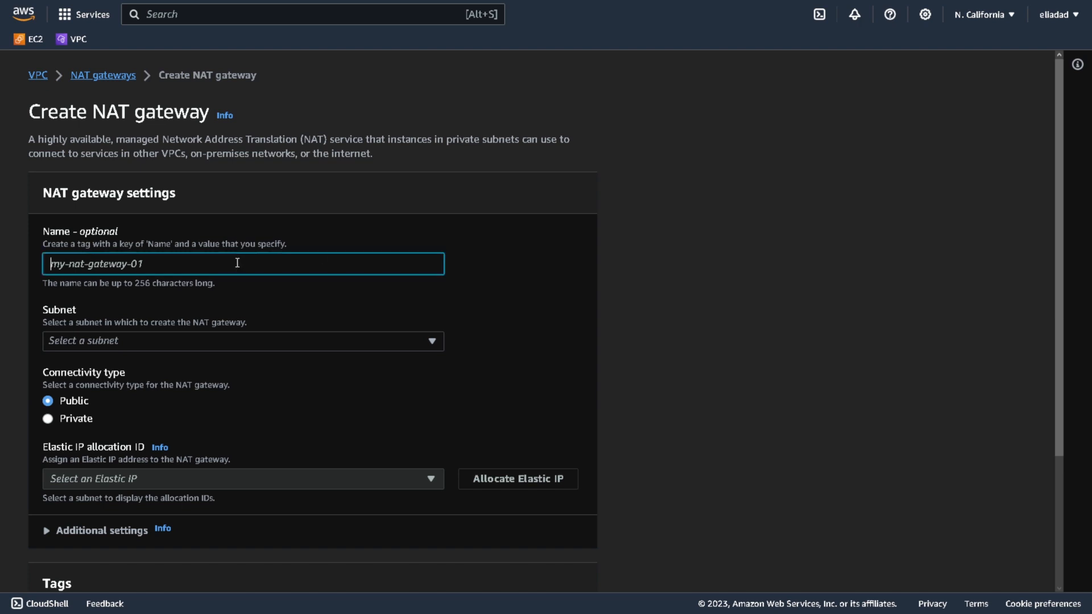
type("test-NAT")
key("BackSpace")
key("BackSpace")
key("BackSpace")
type("nat")
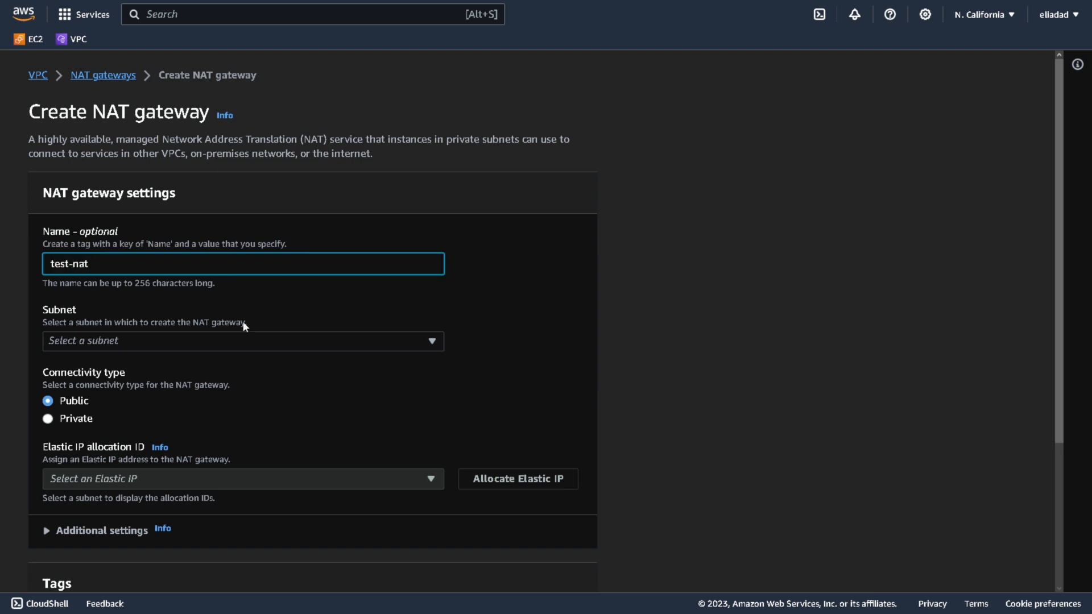
left_click(238, 342)
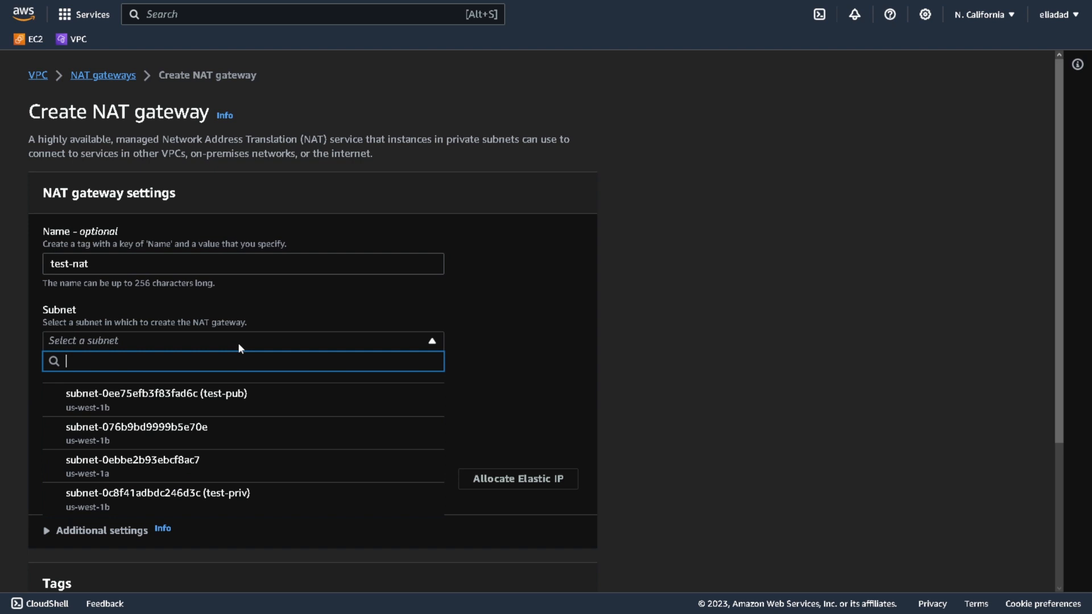
left_click(247, 405)
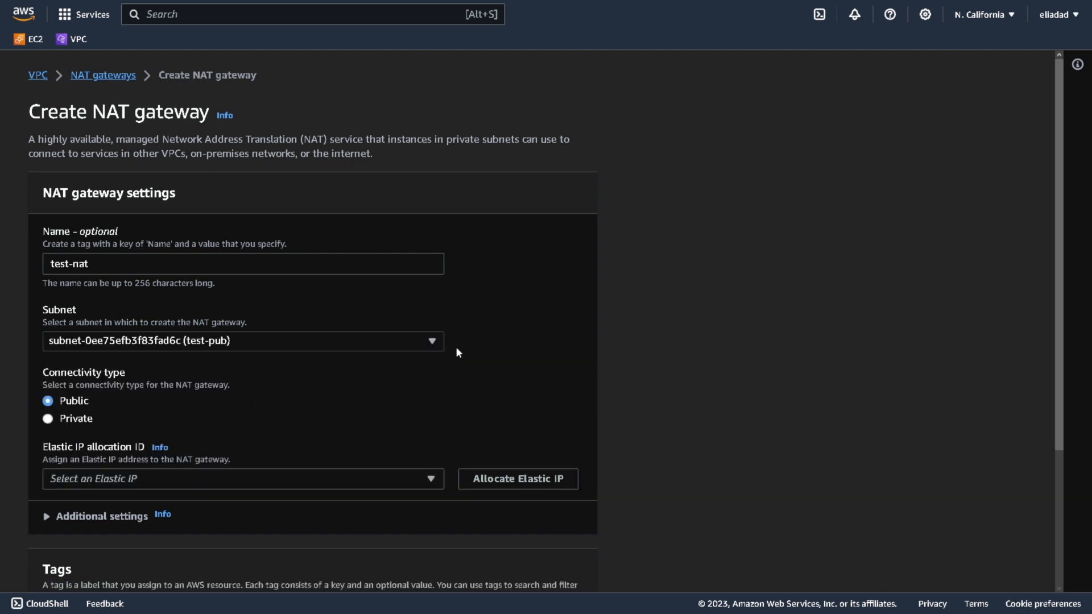
Allocate an Elastic IP for the test-nat gateway and create the gateway
scroll(455, 347, "down", 1)
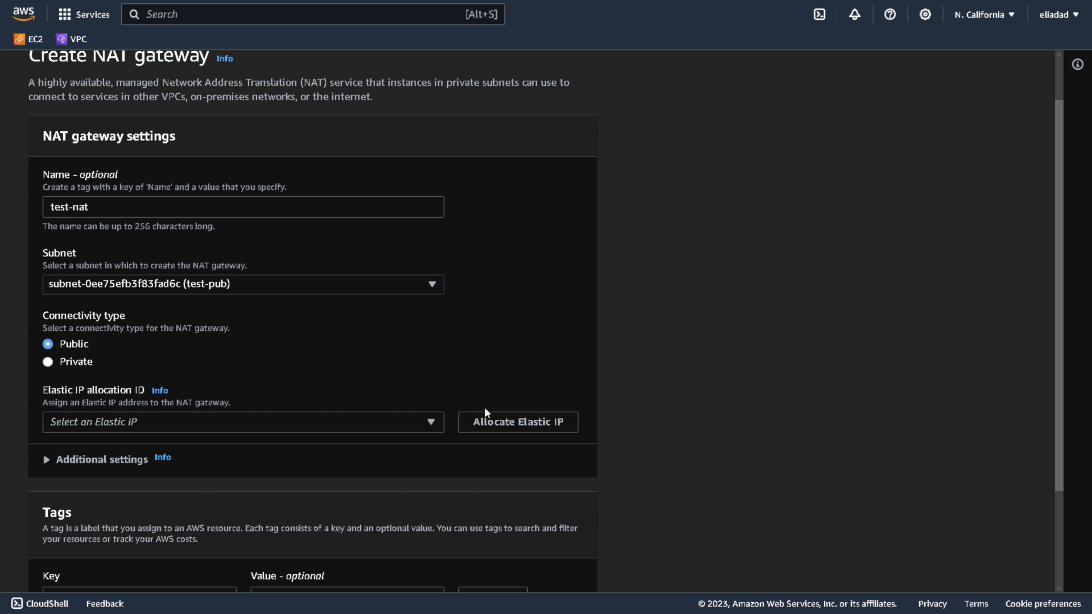
left_click(537, 421)
scroll(491, 373, "down", 4)
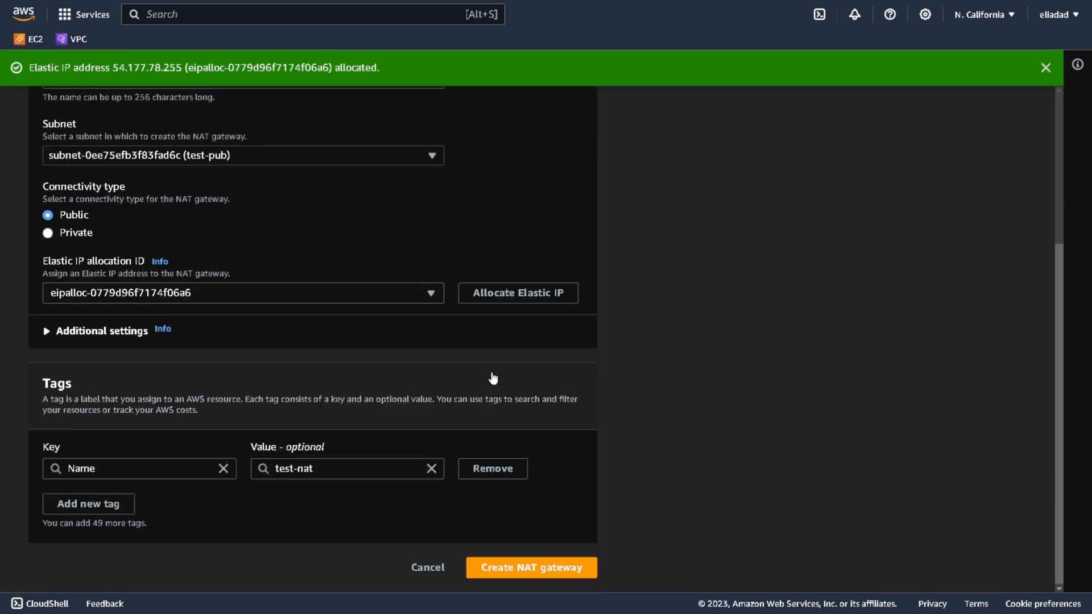
left_click(108, 335)
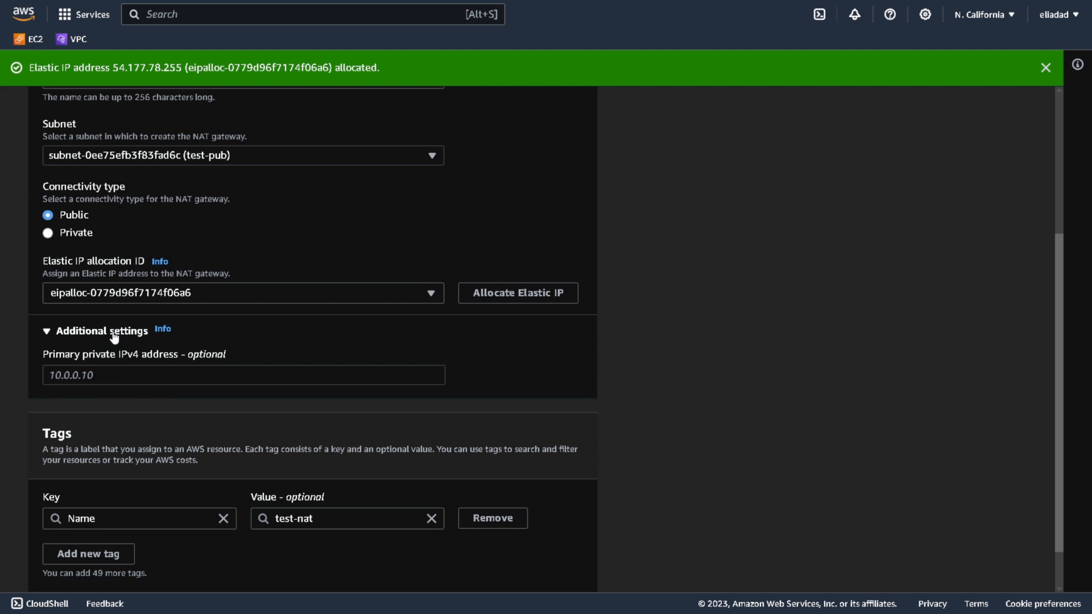
left_click(113, 335)
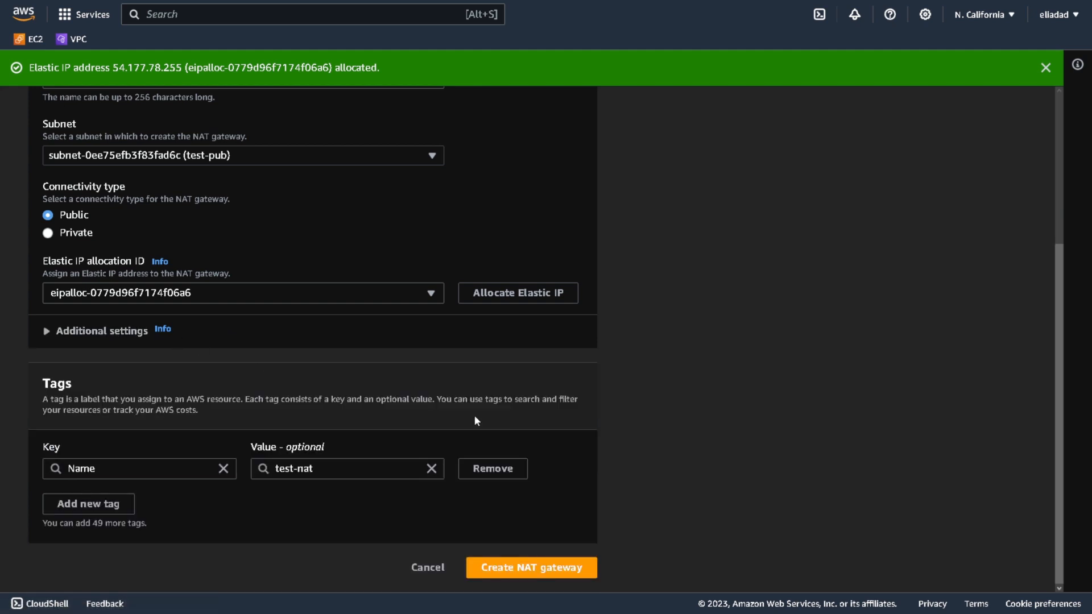
left_click(551, 569)
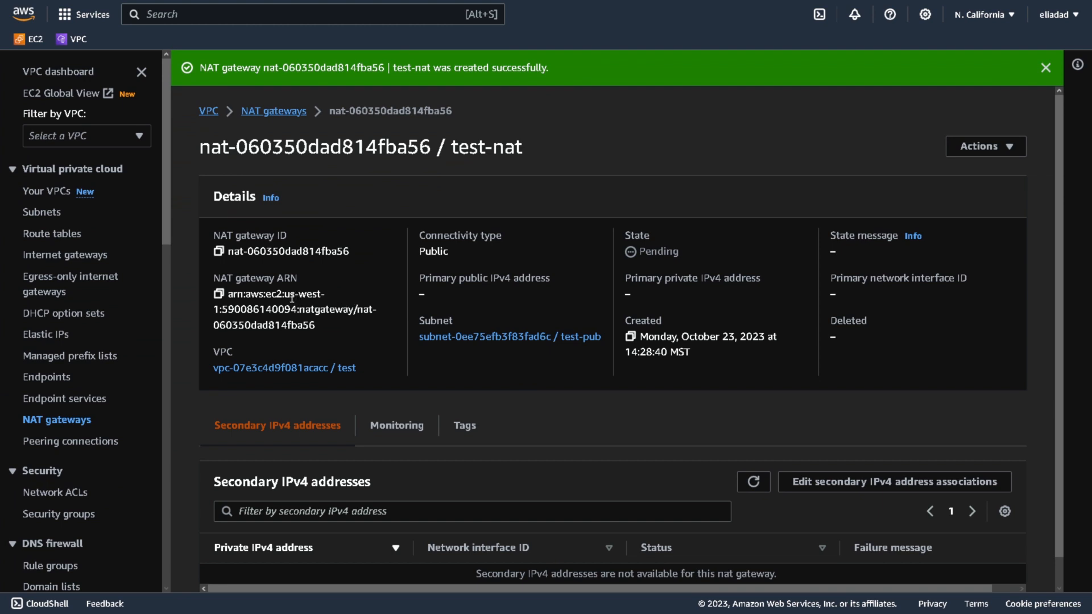
Create a route table named priv in the test VPC
scroll(304, 304, "down", 1)
left_click(60, 236)
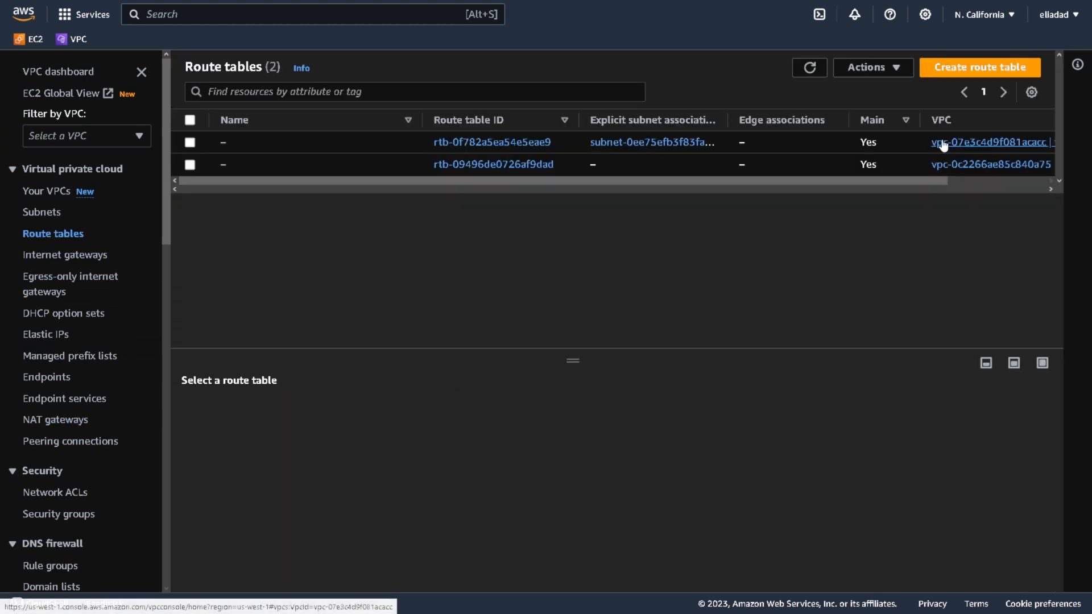
left_click(979, 67)
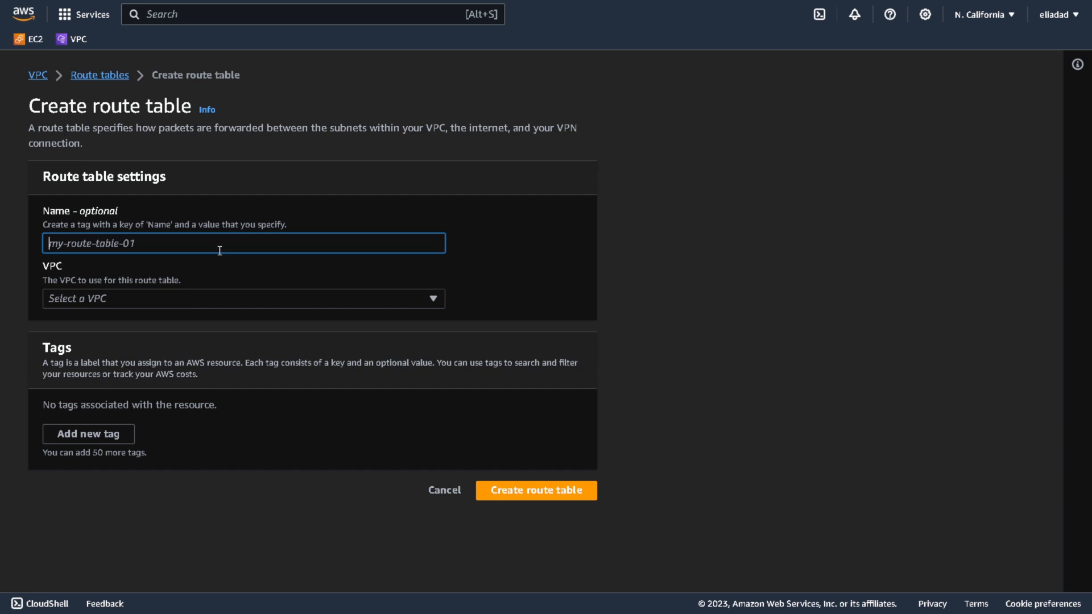
type("priv")
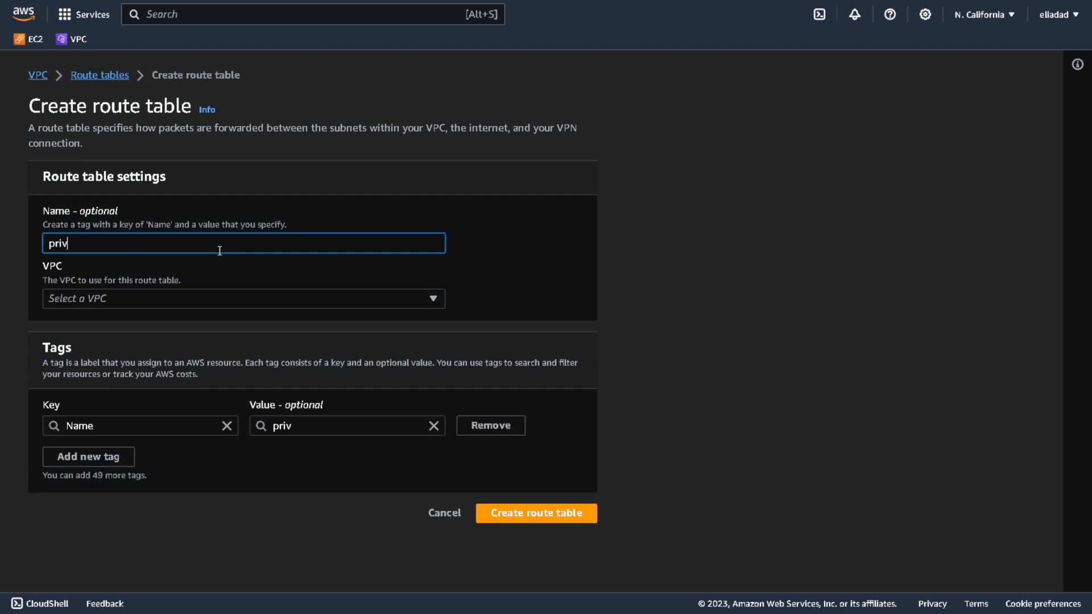
left_click(193, 300)
left_click(212, 362)
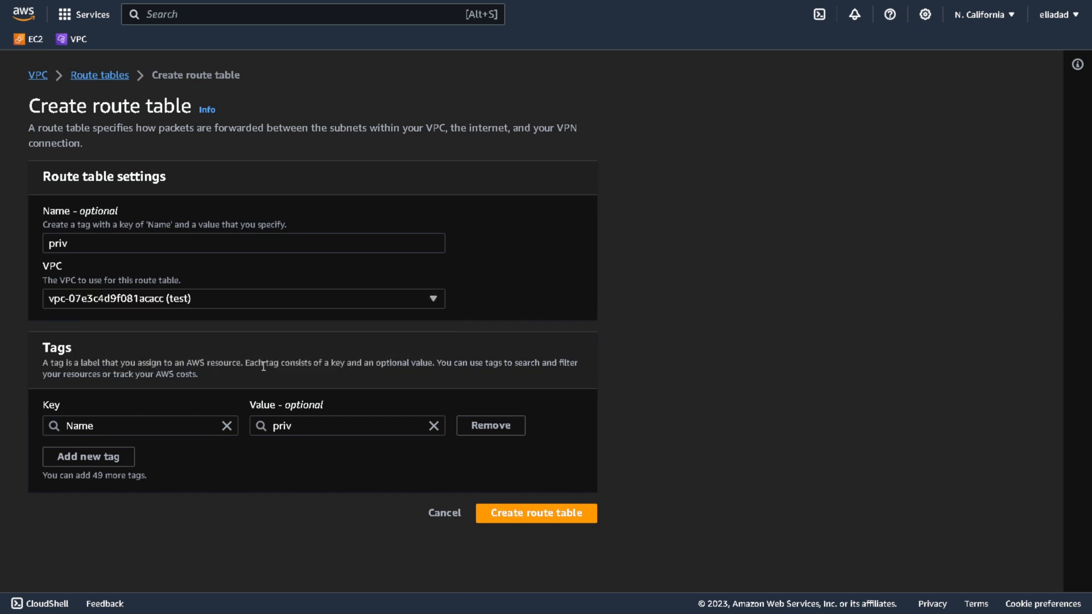
left_click(536, 513)
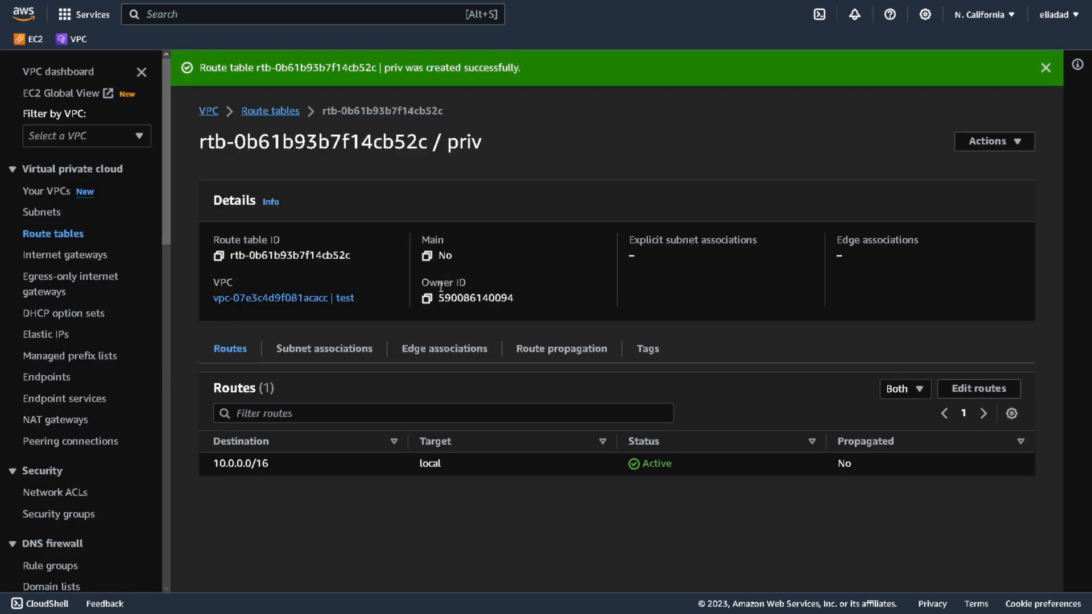
Associate the test-priv subnet with the priv route table and save the association
left_click(328, 353)
scroll(927, 484, "down", 1)
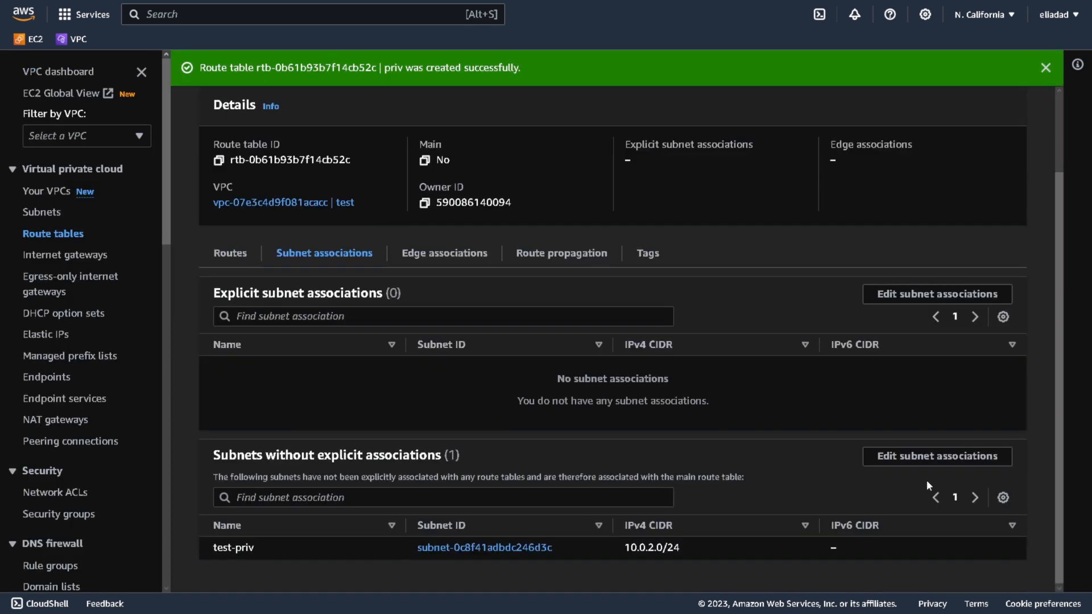
left_click(953, 300)
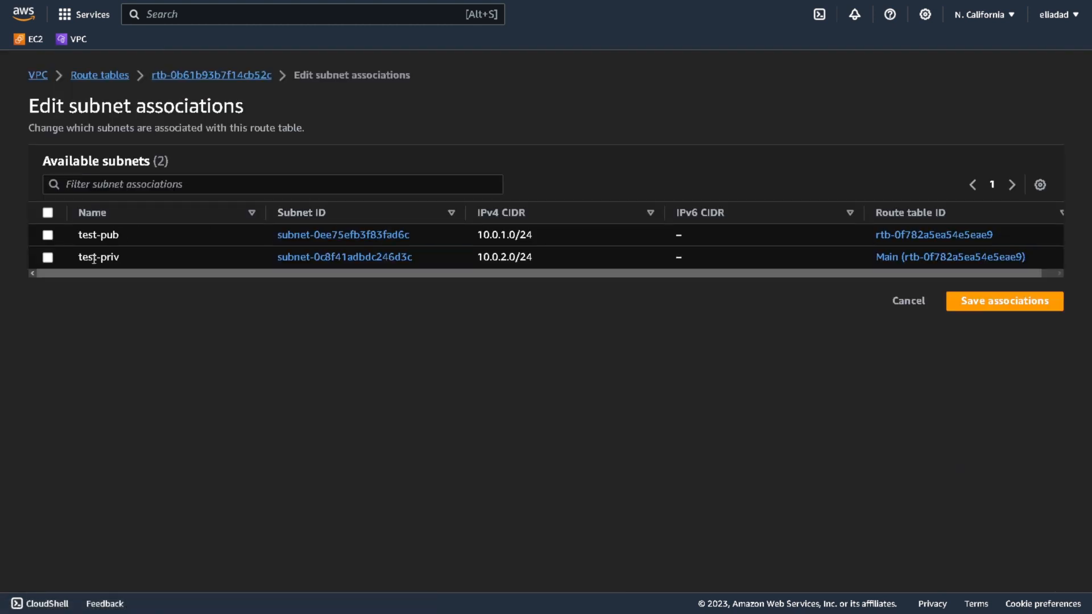
left_click(194, 261)
left_click(1027, 395)
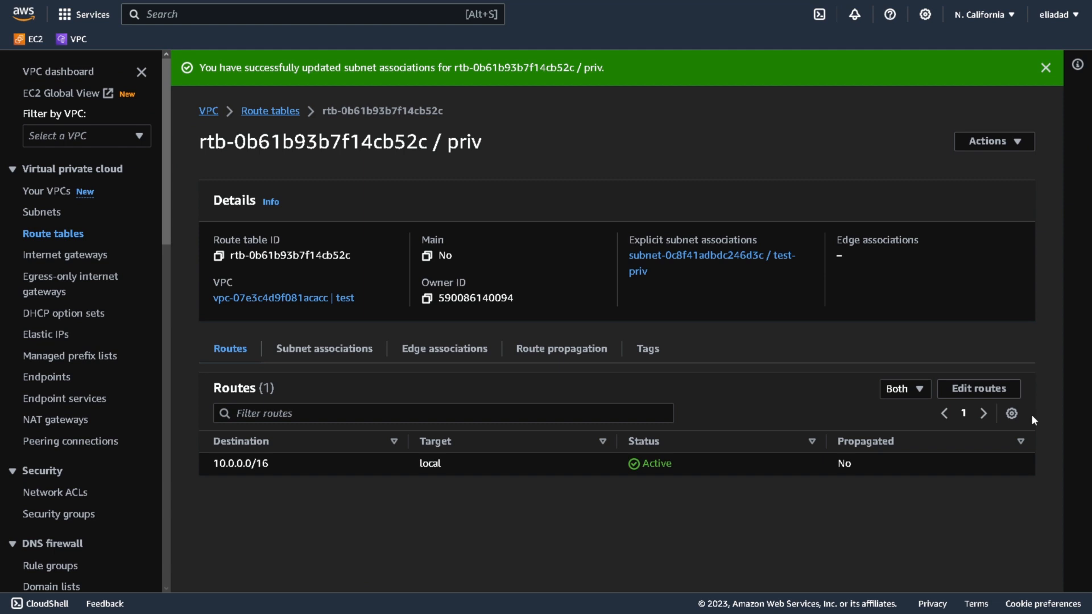
Add a route for destination 0.0.0.0/0 targeting the test-nat NAT gateway to the priv route table and save it
left_click(978, 388)
left_click(93, 264)
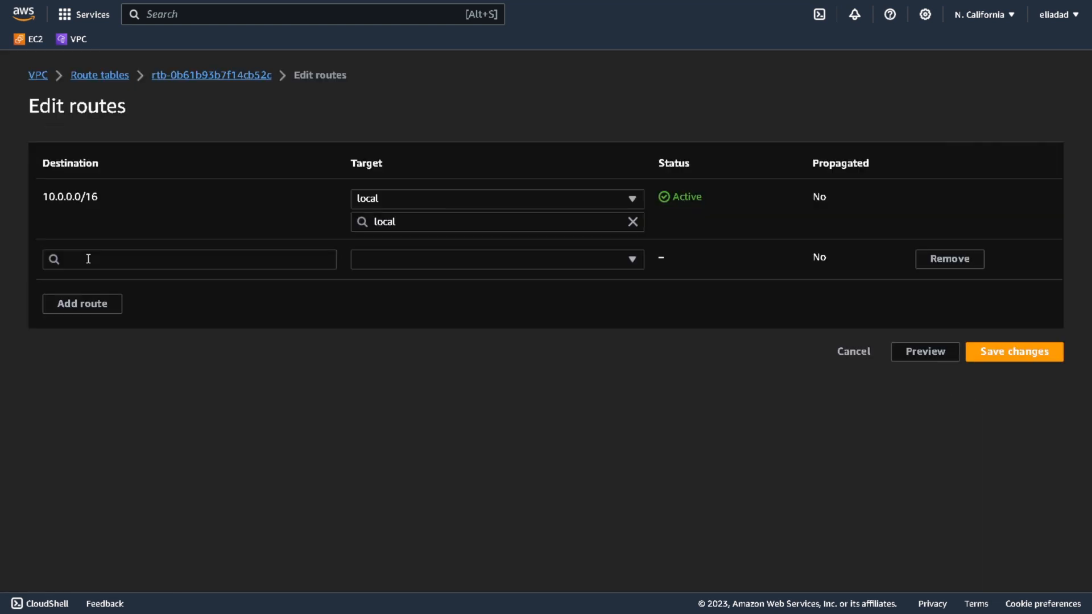
left_click(136, 261)
left_click(134, 284)
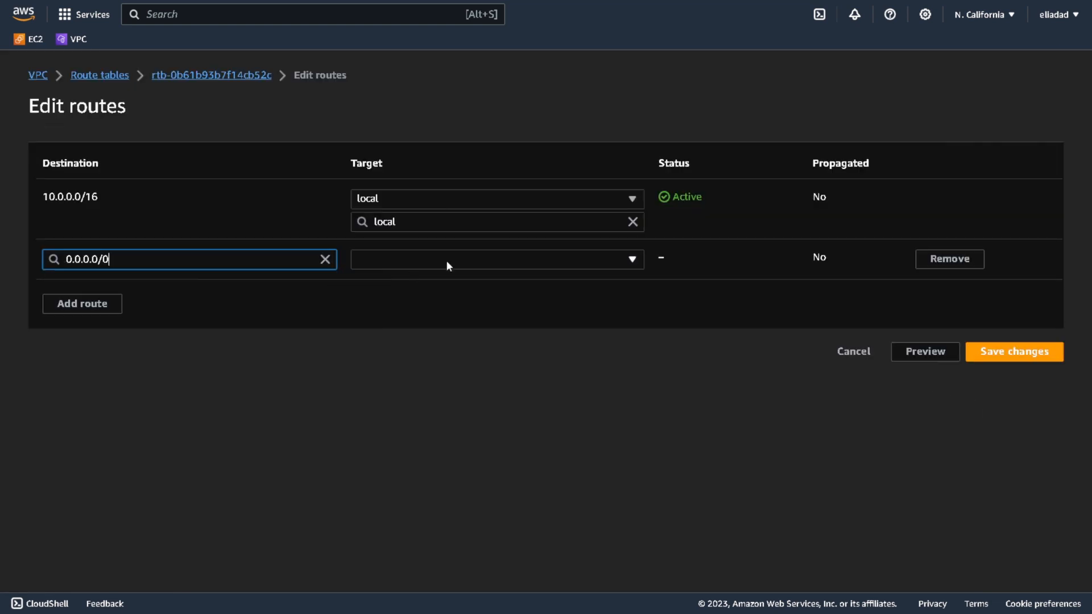
left_click(446, 260)
left_click(424, 410)
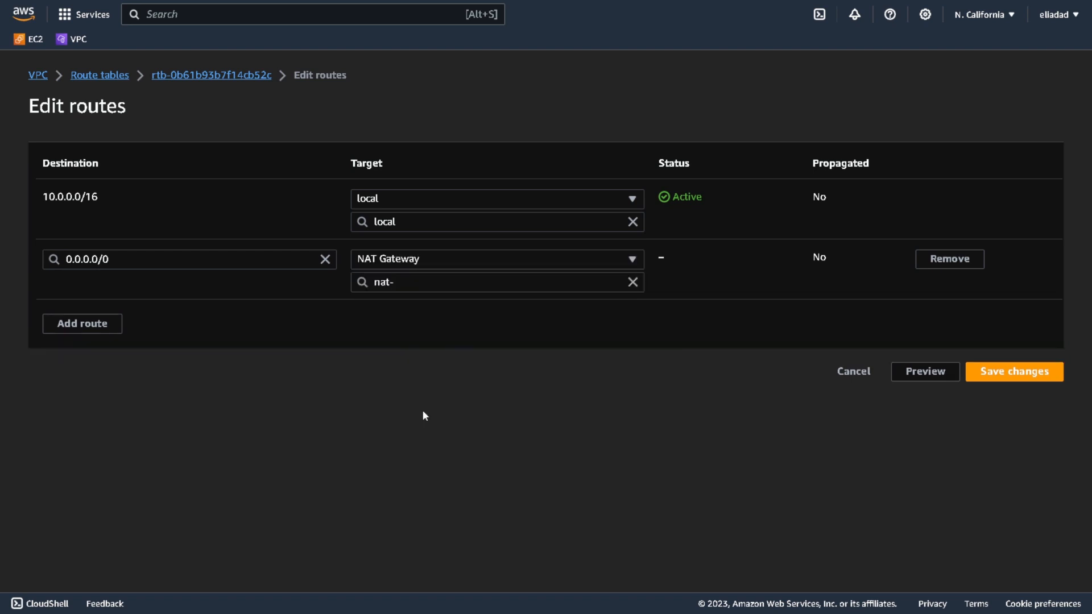
left_click(450, 290)
left_click(464, 324)
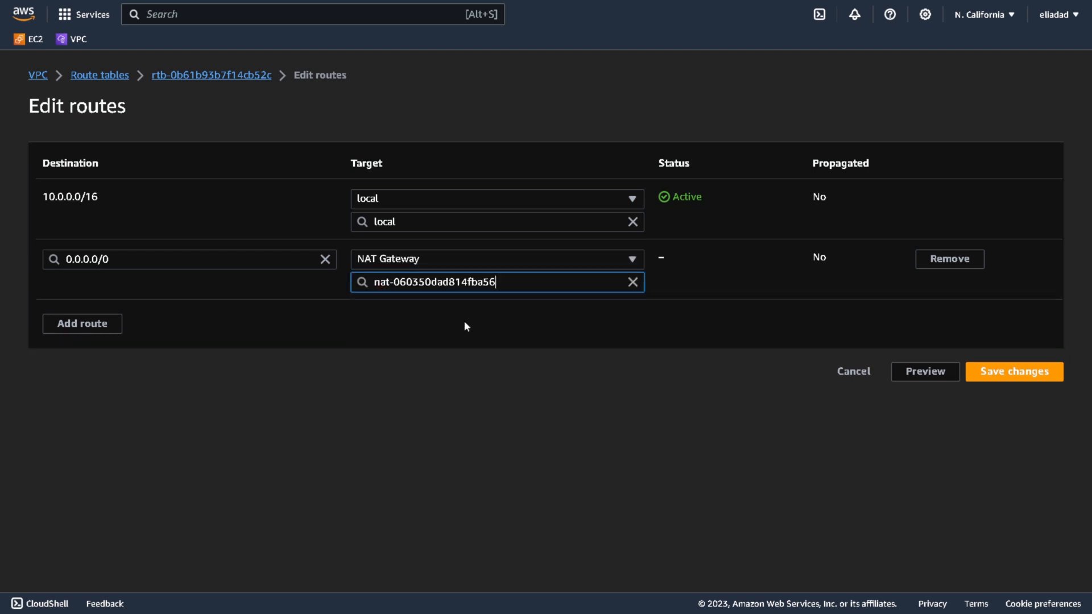
left_click(1015, 371)
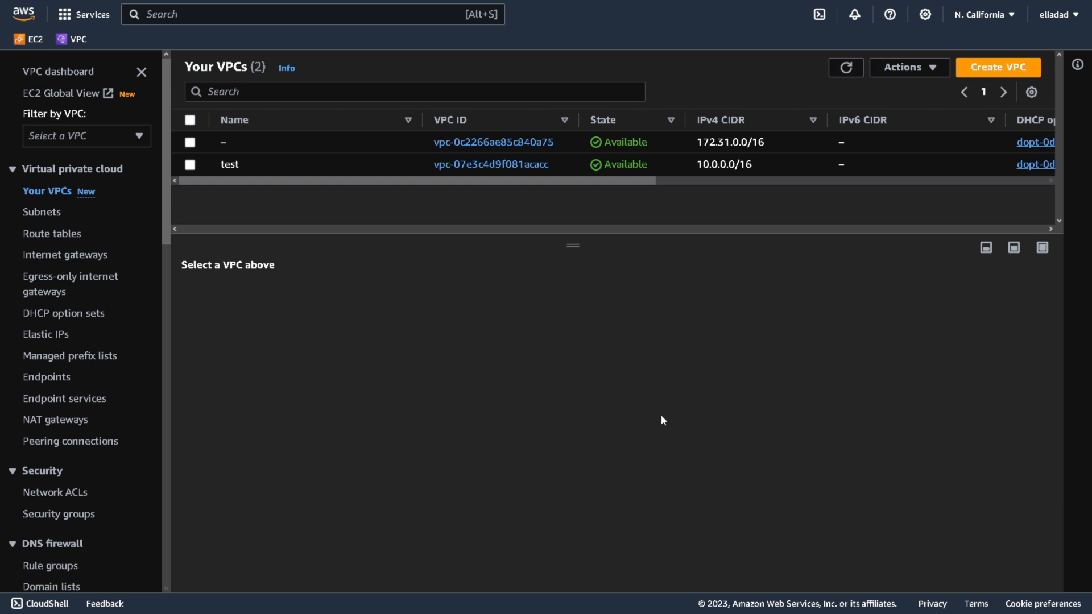
Delete the test-nat NAT gateway, confirming with "delete", and refresh the NAT gateway list
left_click(62, 419)
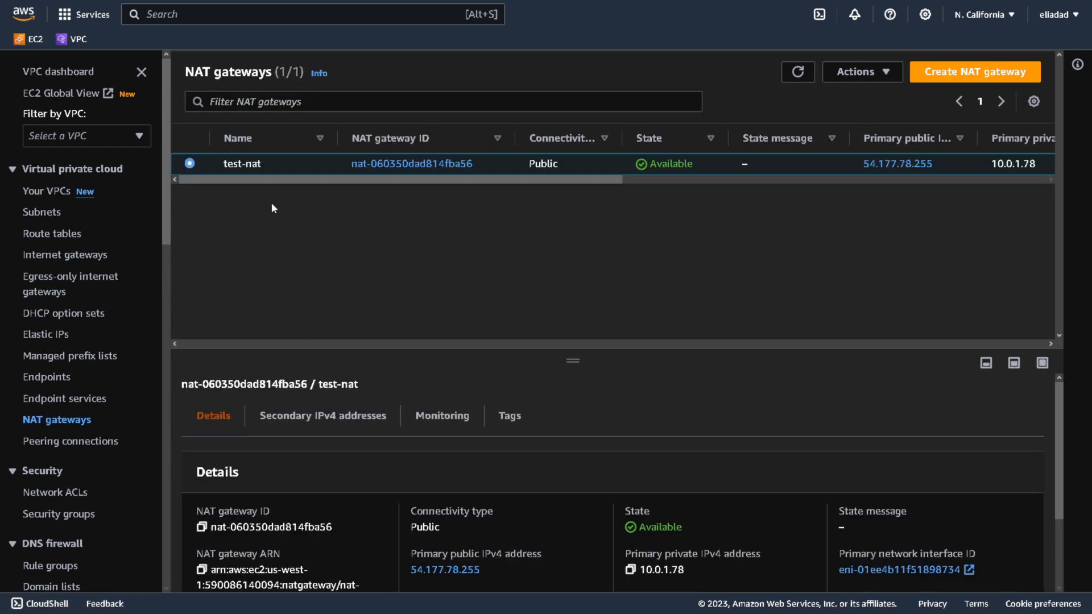
left_click(879, 74)
left_click(819, 162)
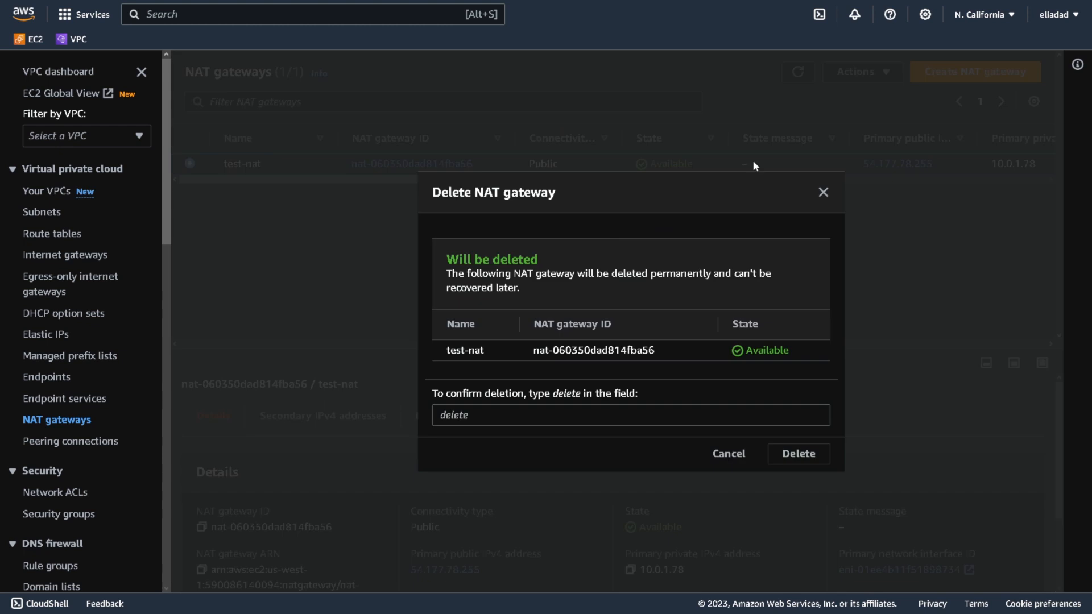
left_click(535, 409)
type("delete")
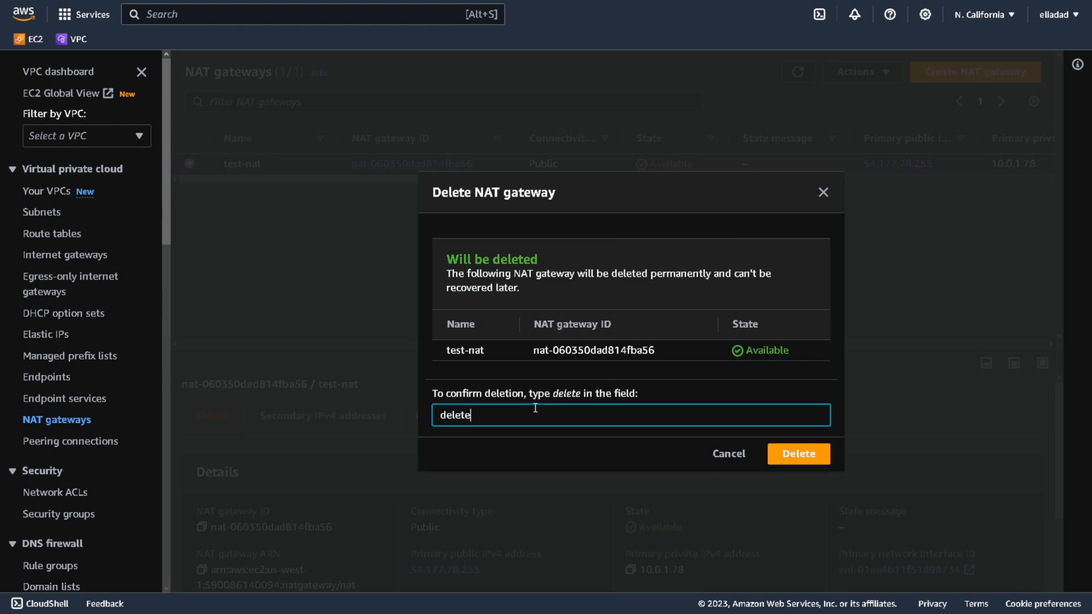
left_click(779, 453)
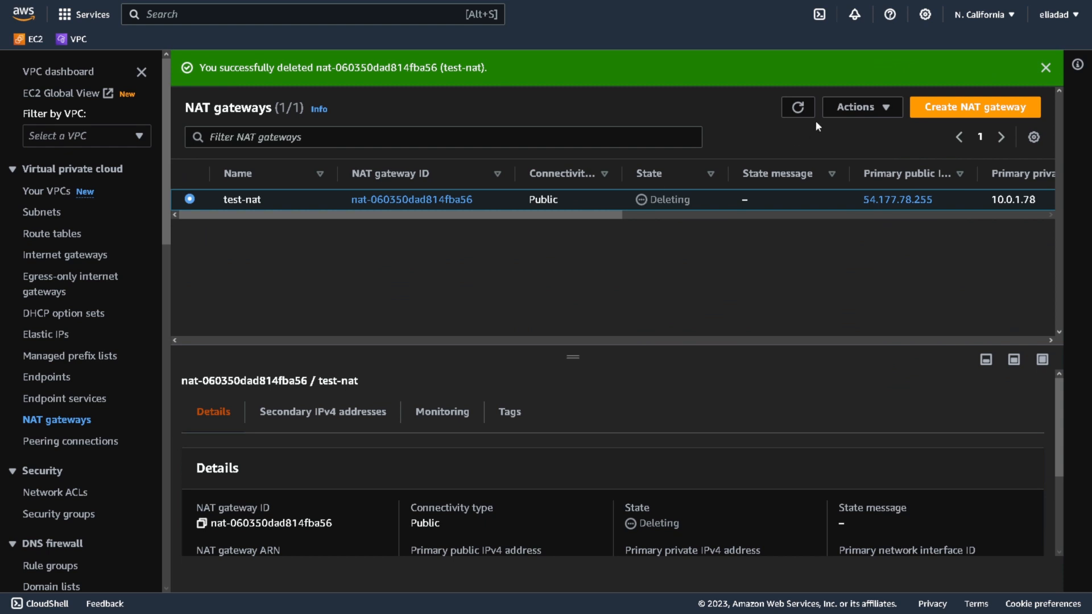
left_click(784, 112)
Try to release the Elastic IP address allocated for the test-nat gateway
left_click(40, 336)
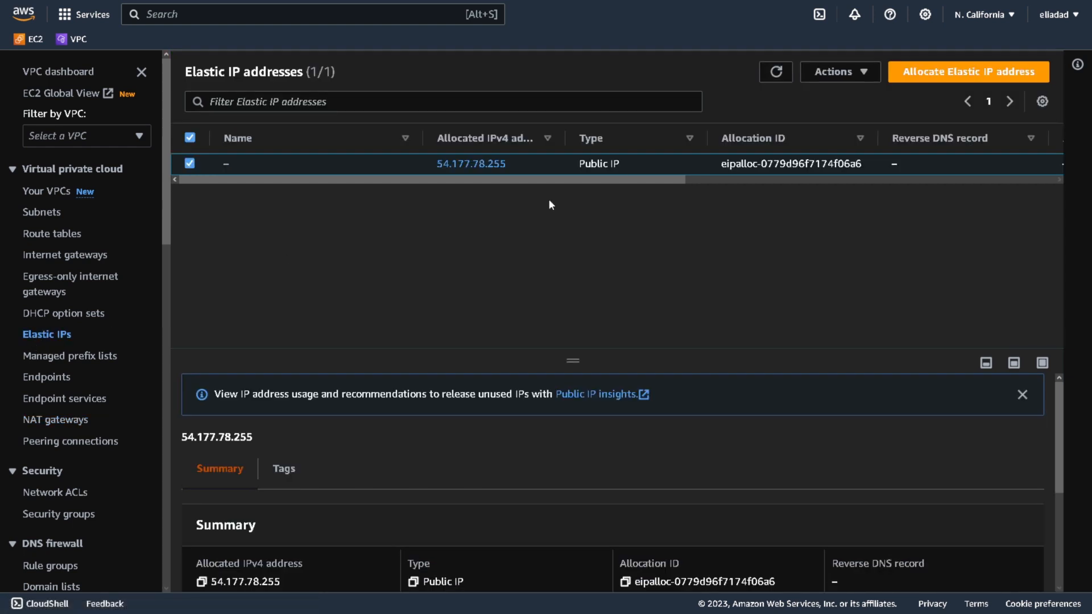
left_click(847, 73)
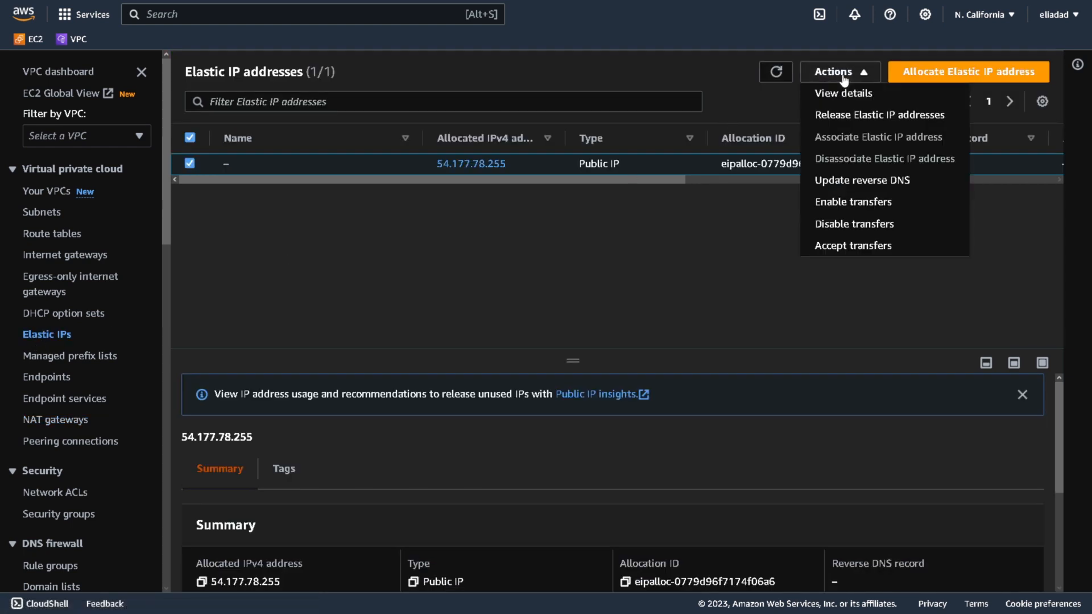
left_click(855, 113)
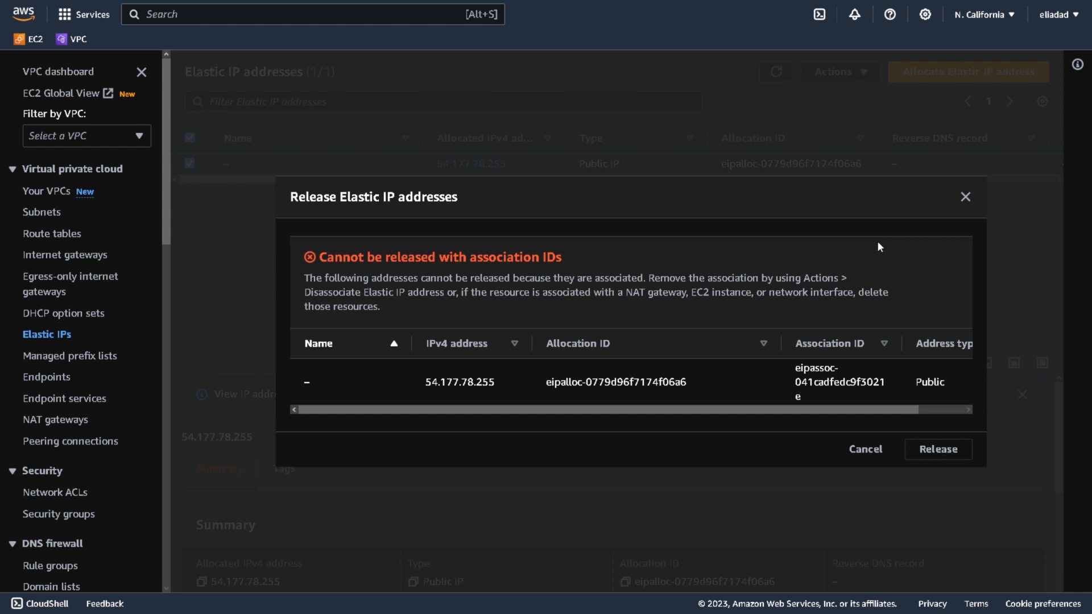
left_click(965, 198)
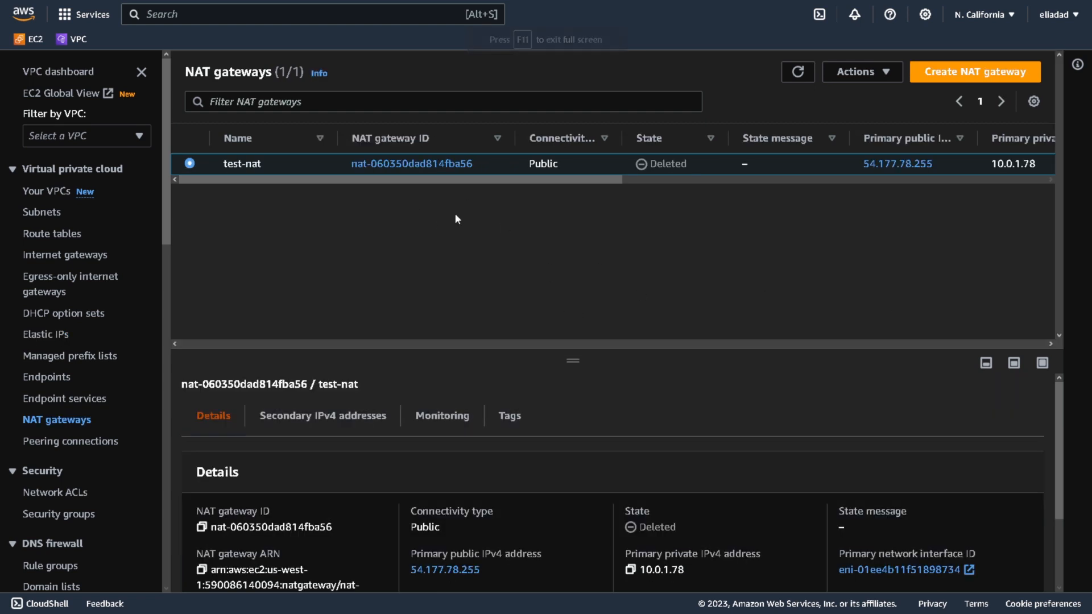
Refresh the Elastic IP addresses and release the one that was allocated for the deleted NAT gateway
left_click(47, 335)
left_click(777, 72)
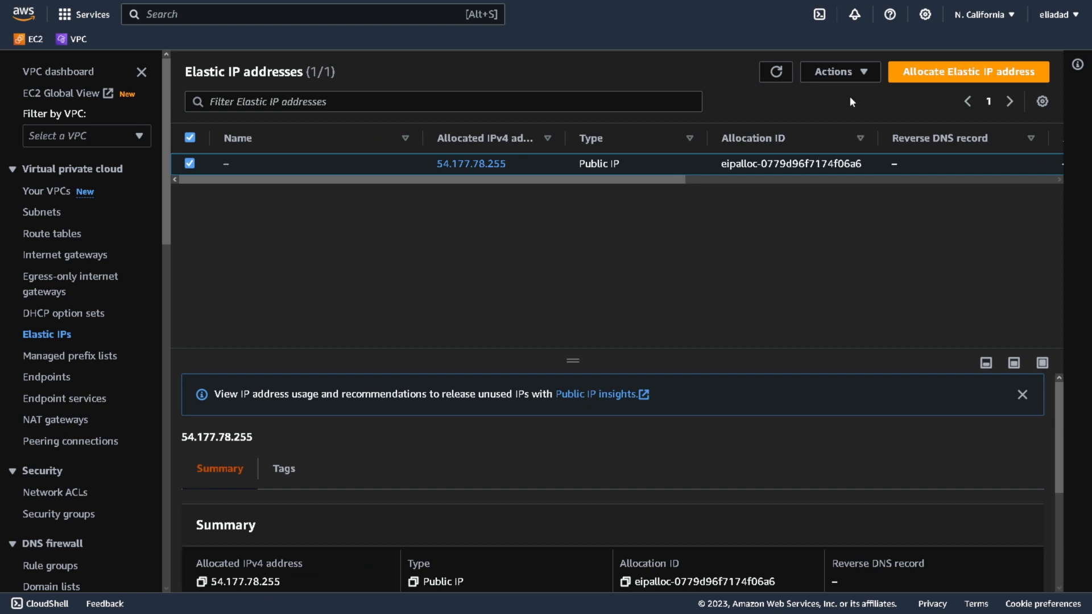
left_click(859, 72)
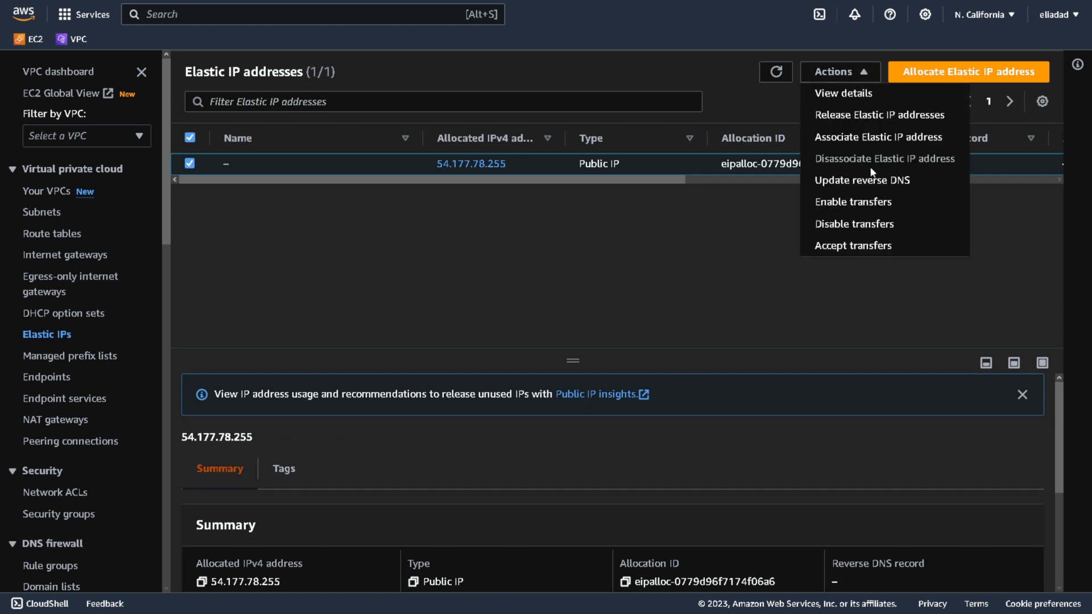
left_click(861, 116)
left_click(939, 425)
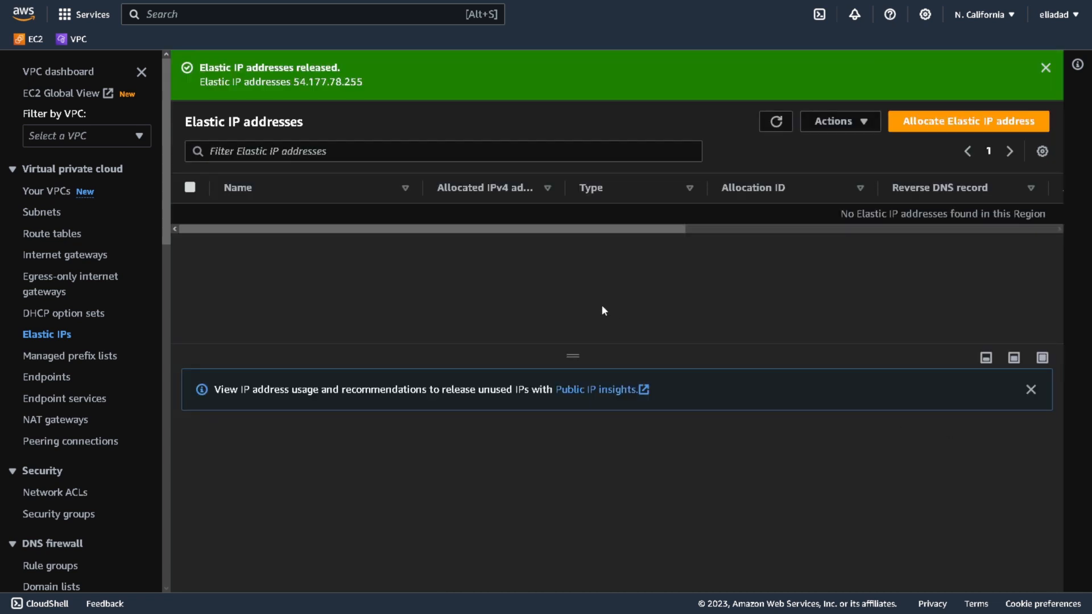
Delete the test VPC together with its internet gateway, route table and subnets, confirming with "delete"
left_click(41, 194)
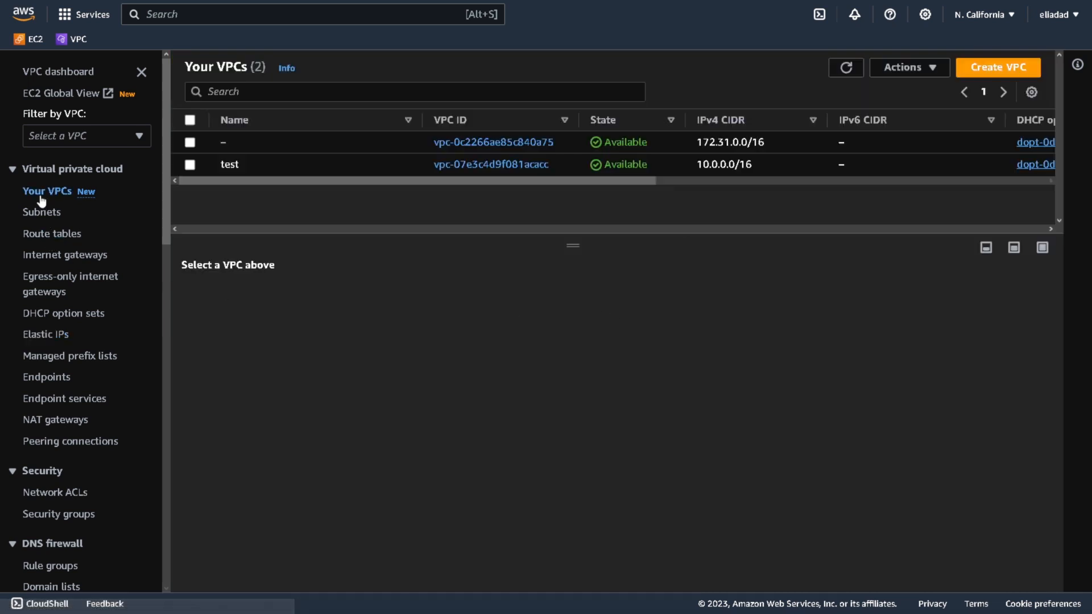
left_click(190, 164)
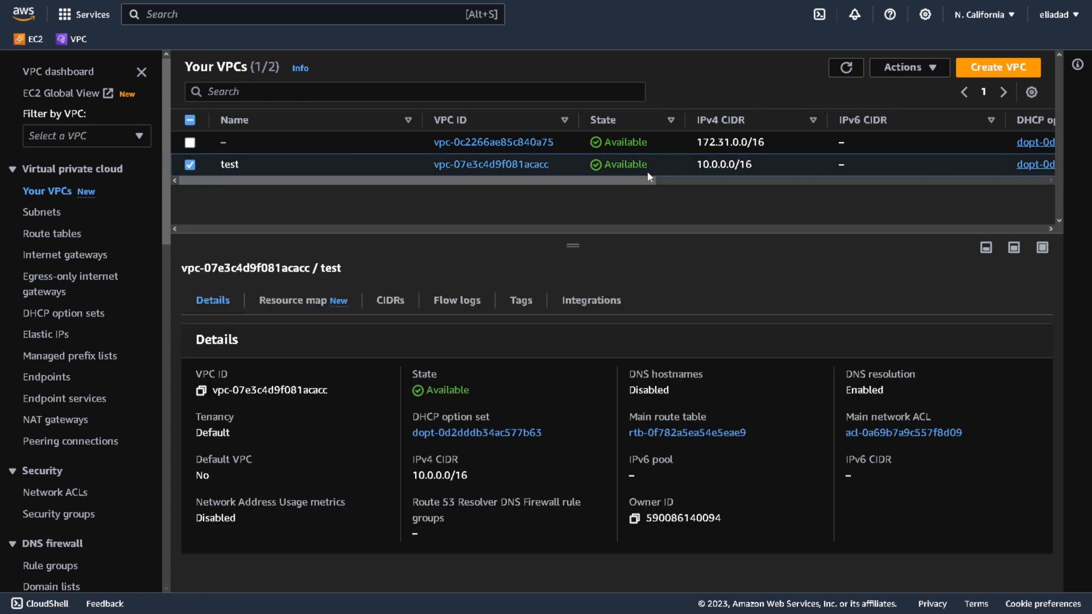
left_click(920, 76)
left_click(908, 225)
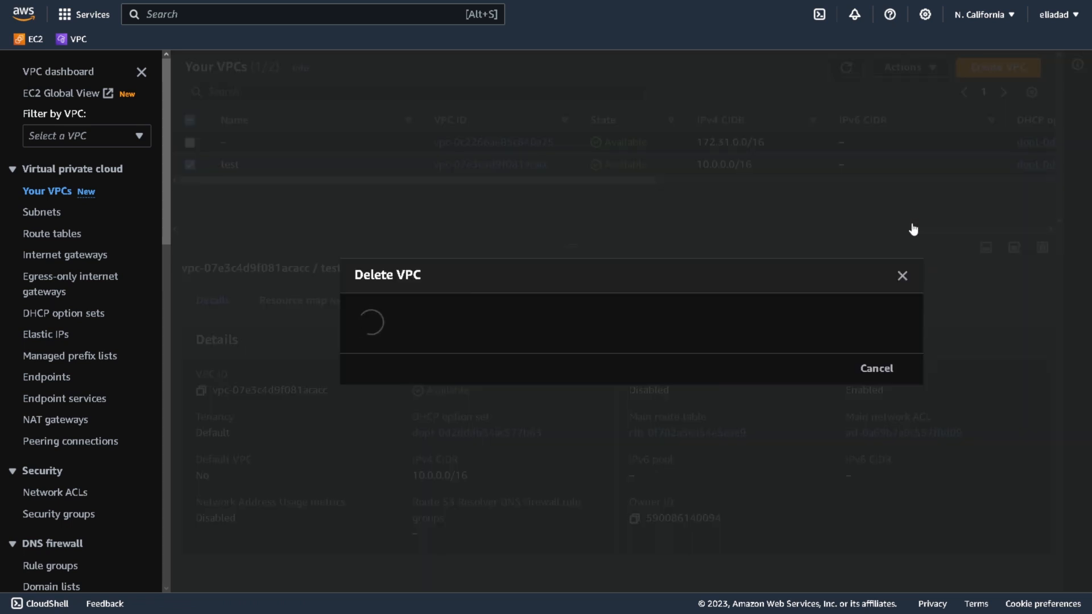
type("delety")
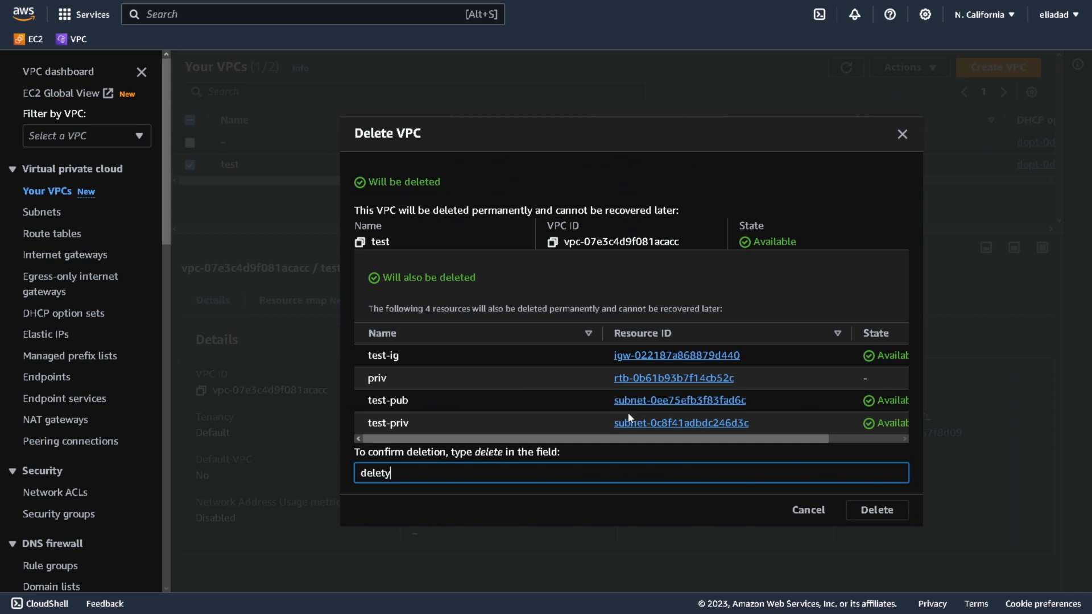
key("BackSpace")
type("e")
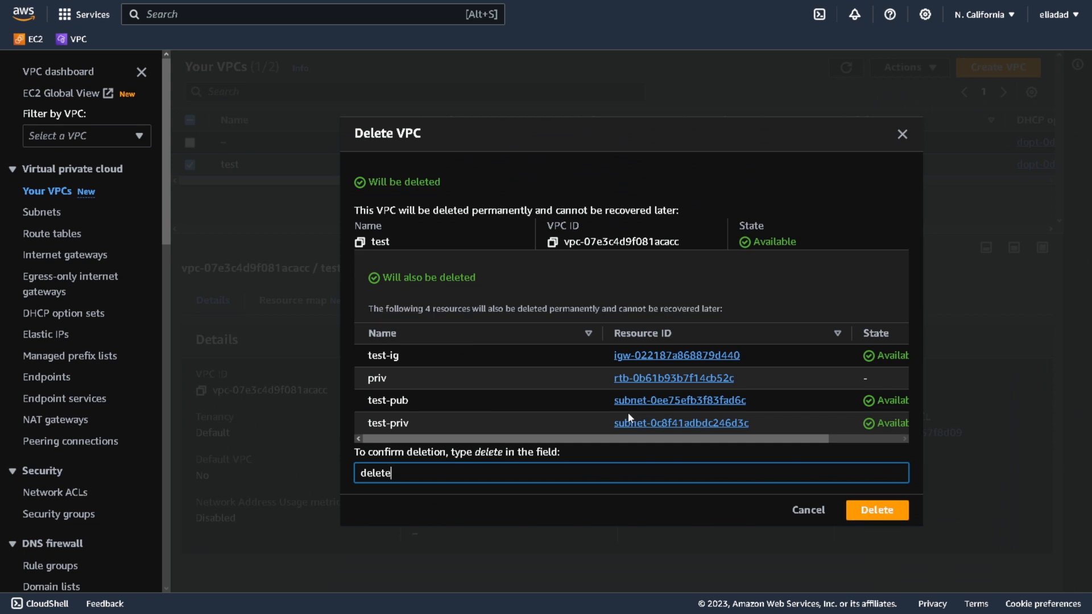
left_click(878, 510)
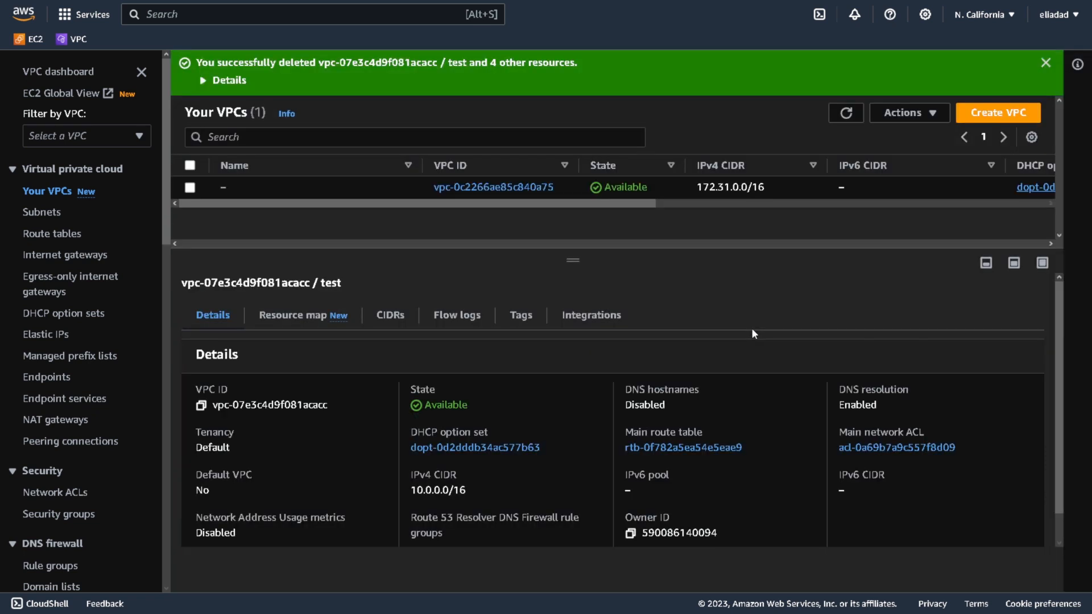